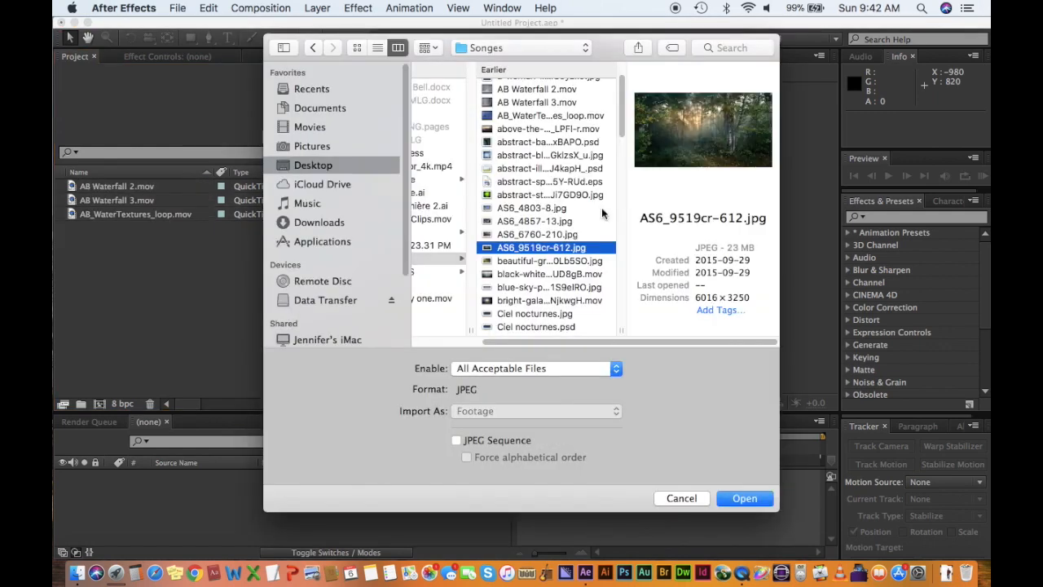
Step: Import AS6_9519cr-612.jpg and create a five-minute composition with the HDTV 1080 29.97 preset
click(750, 507)
click(275, 12)
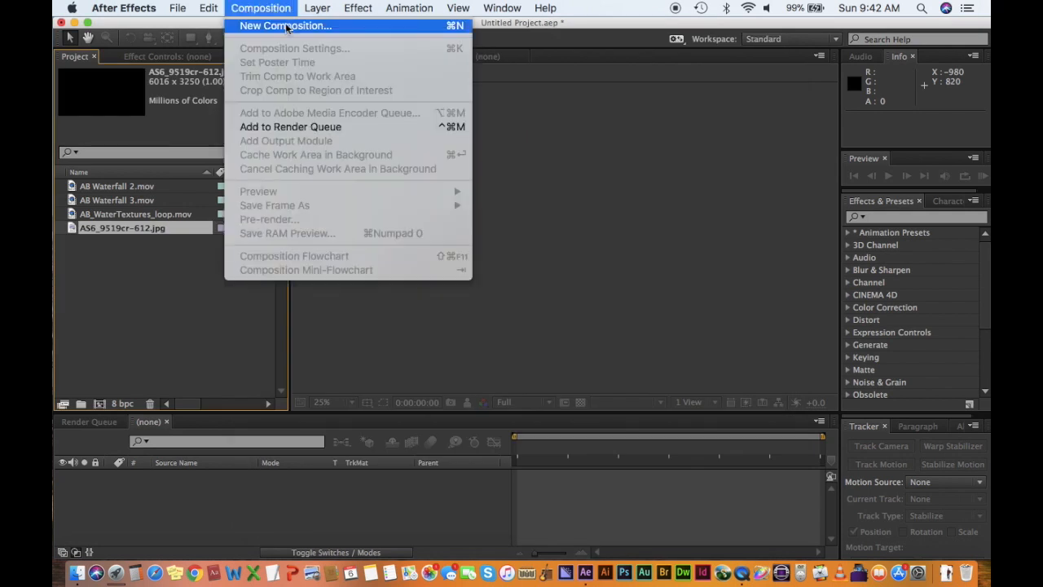
click(286, 26)
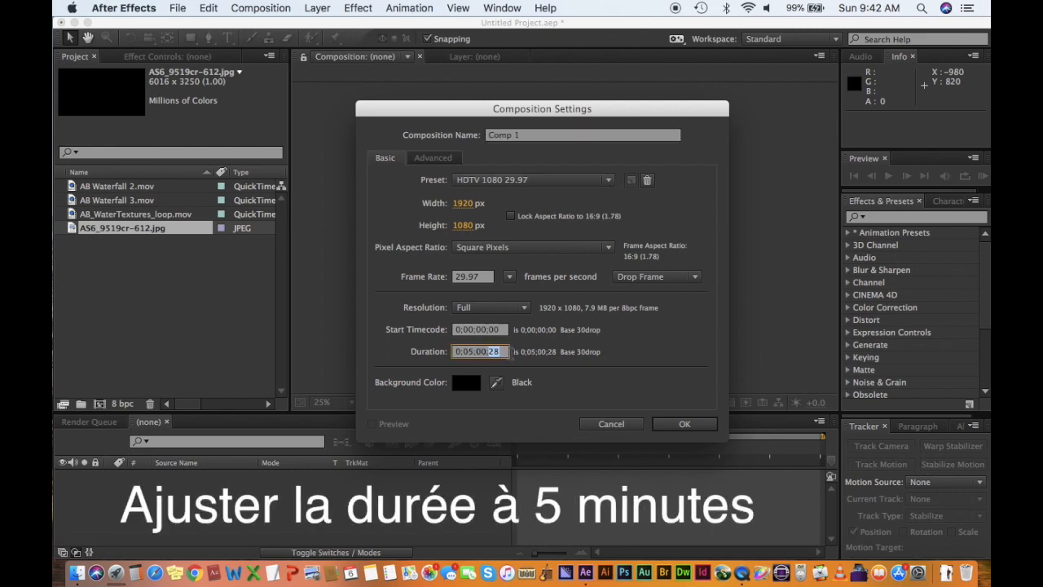
text(00)
click(681, 424)
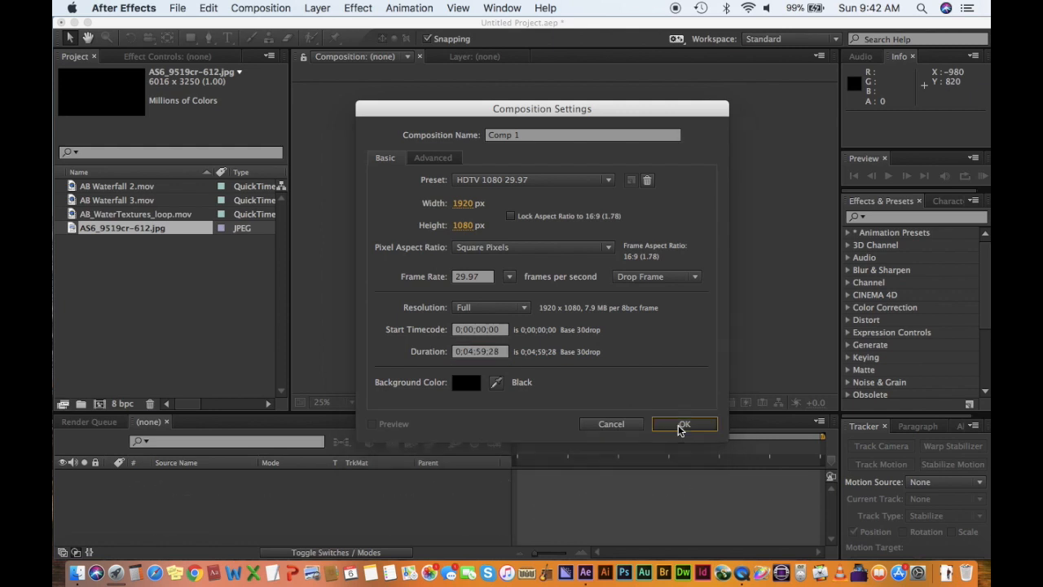
Step: Add AS6_9519cr-612.jpg to Comp 1 as a layer and scale it to 34% so the whole forest picture fits the frame
click(89, 229)
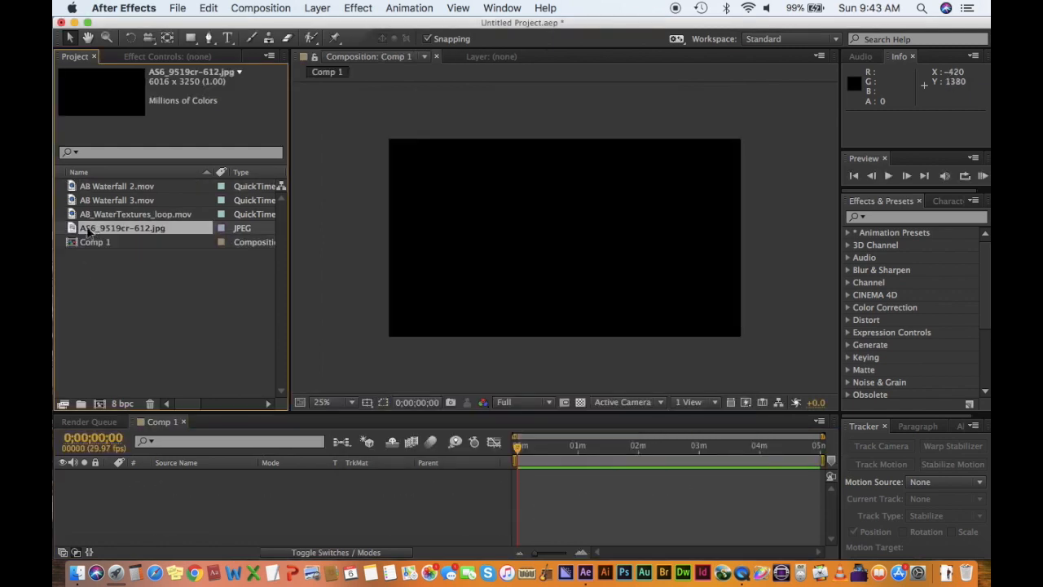
drag(72, 227, 422, 507)
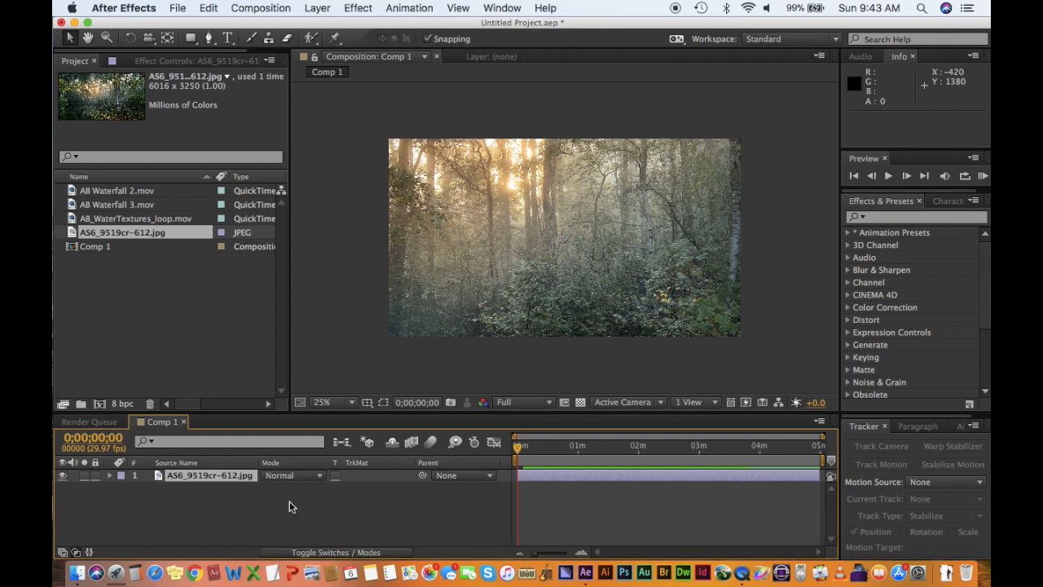
click(370, 259)
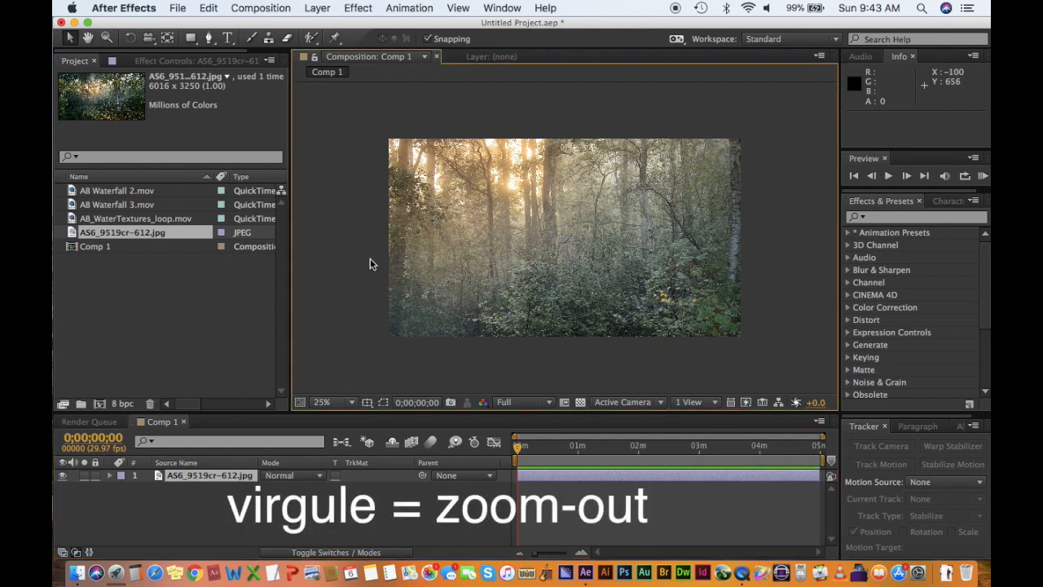
key(comma)
key(comma)
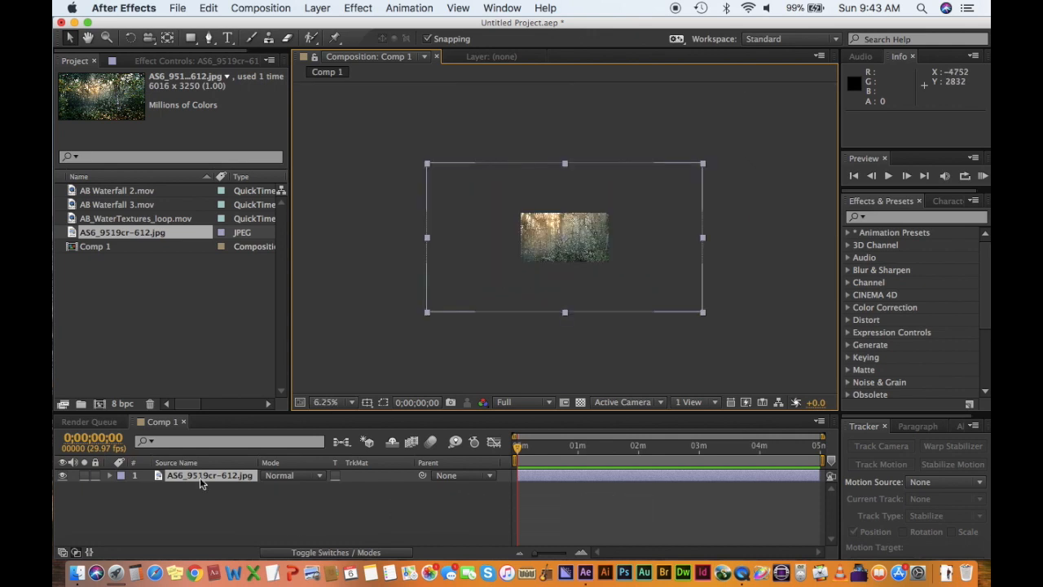
key(s)
drag(282, 489, 228, 483)
key(period)
key(period)
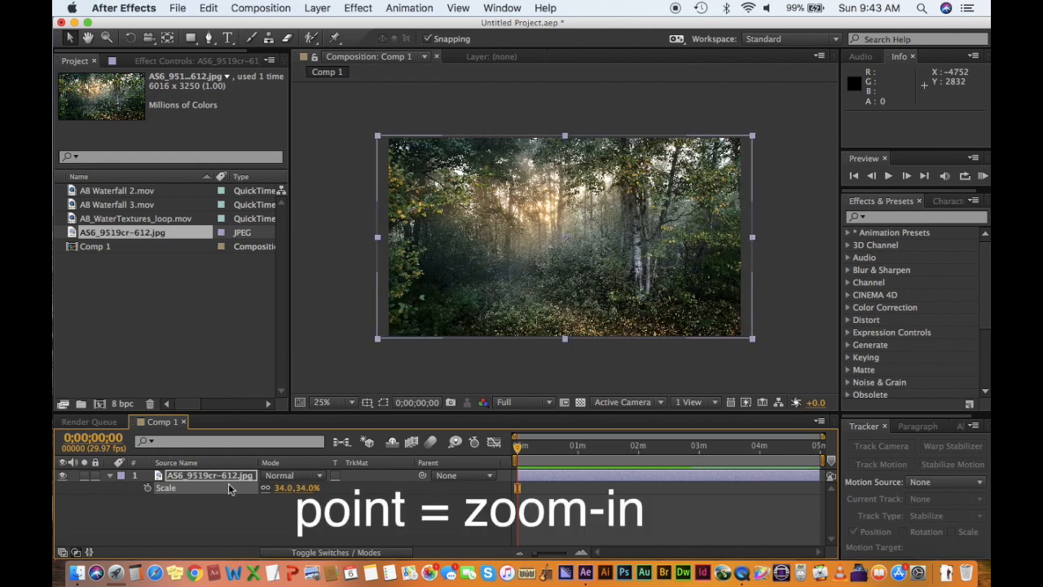
key(comma)
key(period)
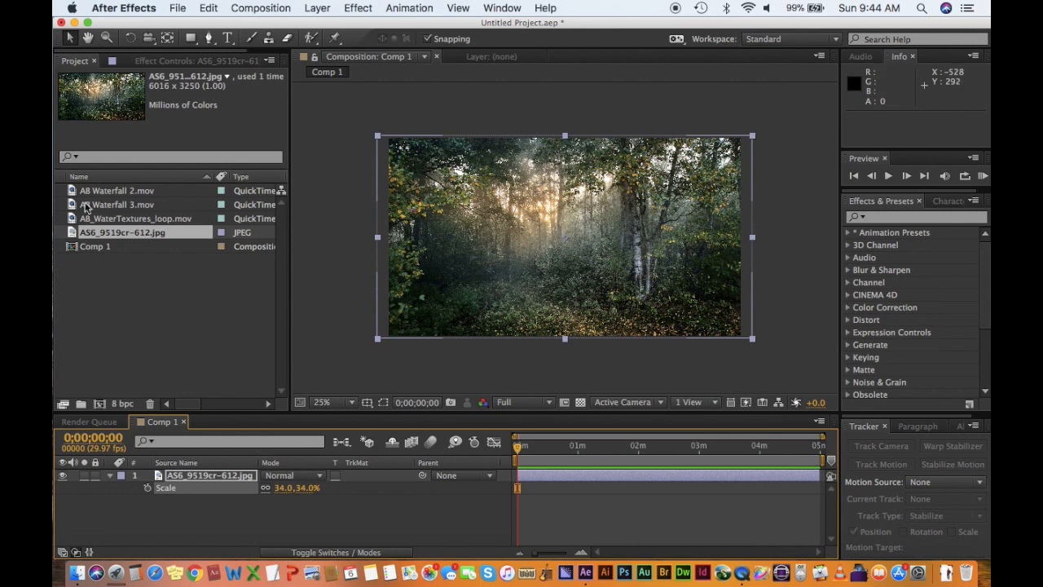
Step: Place AB Waterfall 3.mov above the forest image and enlarge it into a tall strip at position 824, 520 covering the full frame height
click(99, 192)
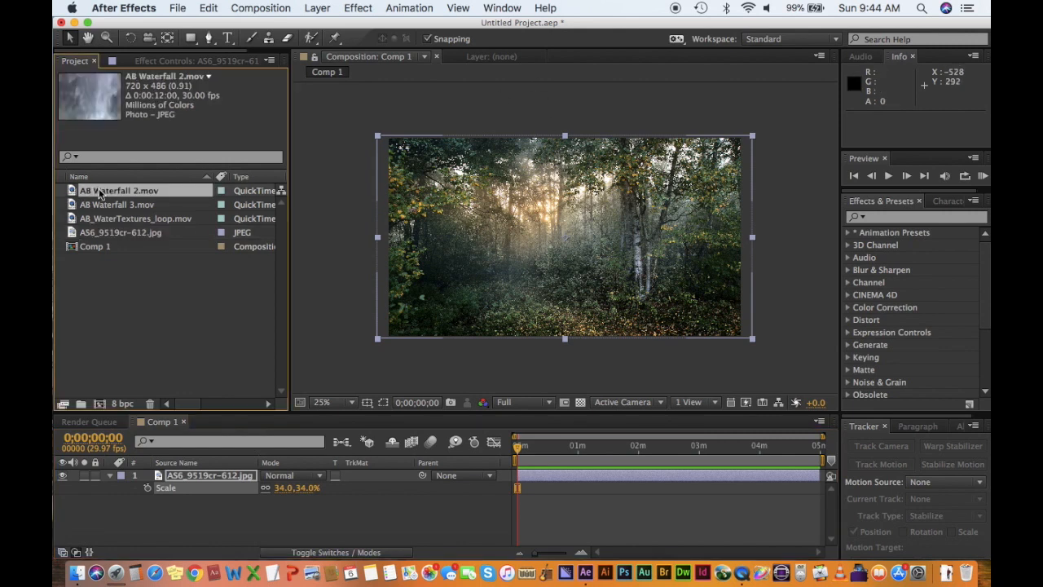
click(102, 204)
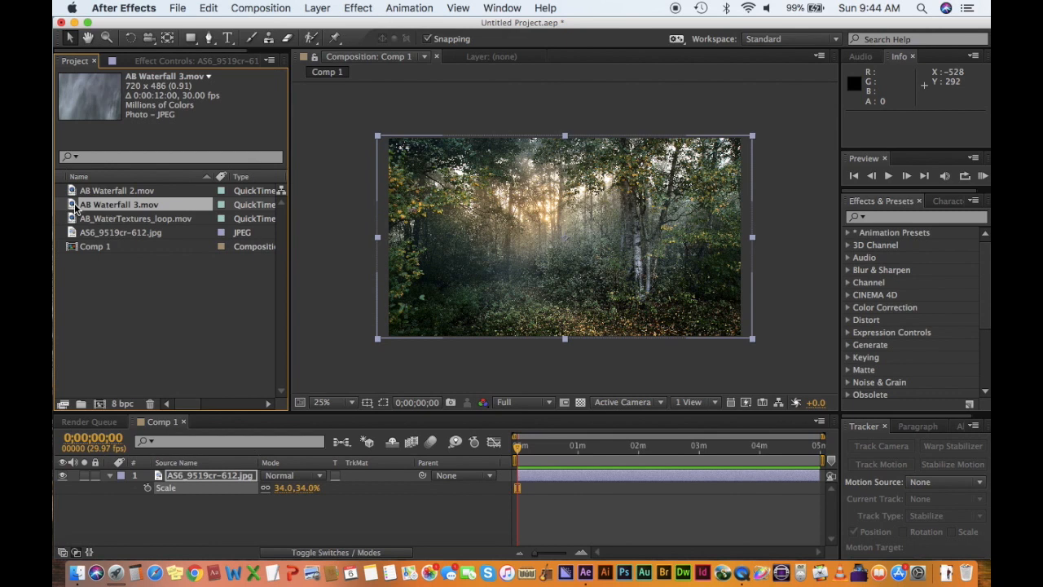
drag(74, 209, 551, 230)
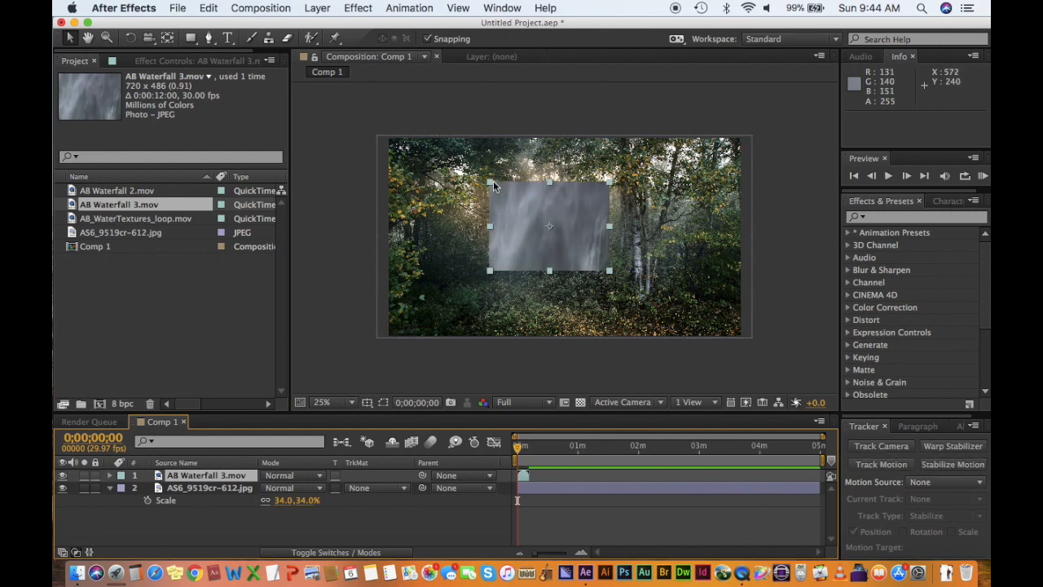
drag(493, 180, 497, 153)
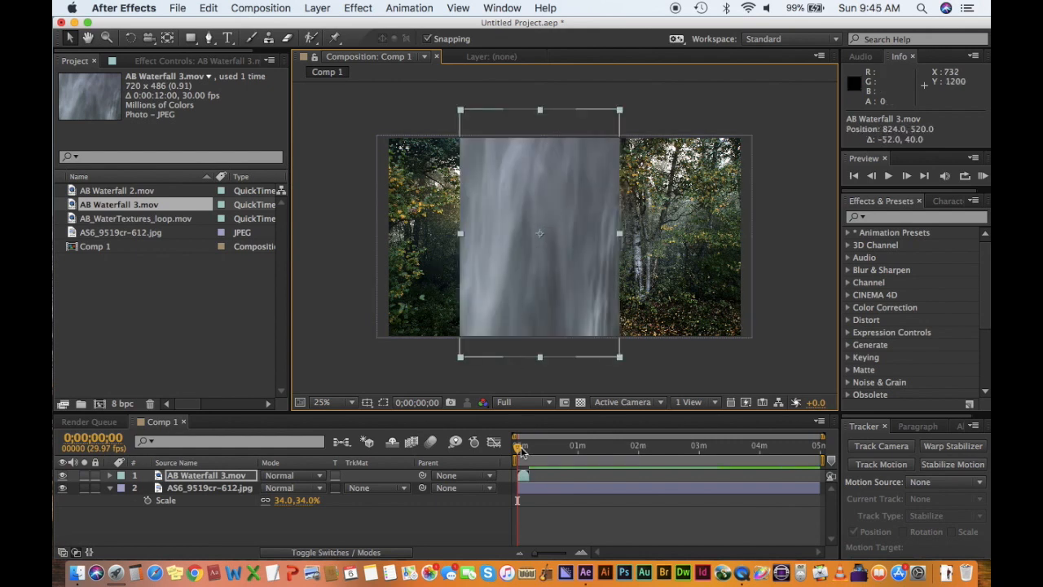
Step: Play back the AB Waterfall 3.mov layer from about two seconds in to check the speed of the falling water
drag(537, 554, 562, 561)
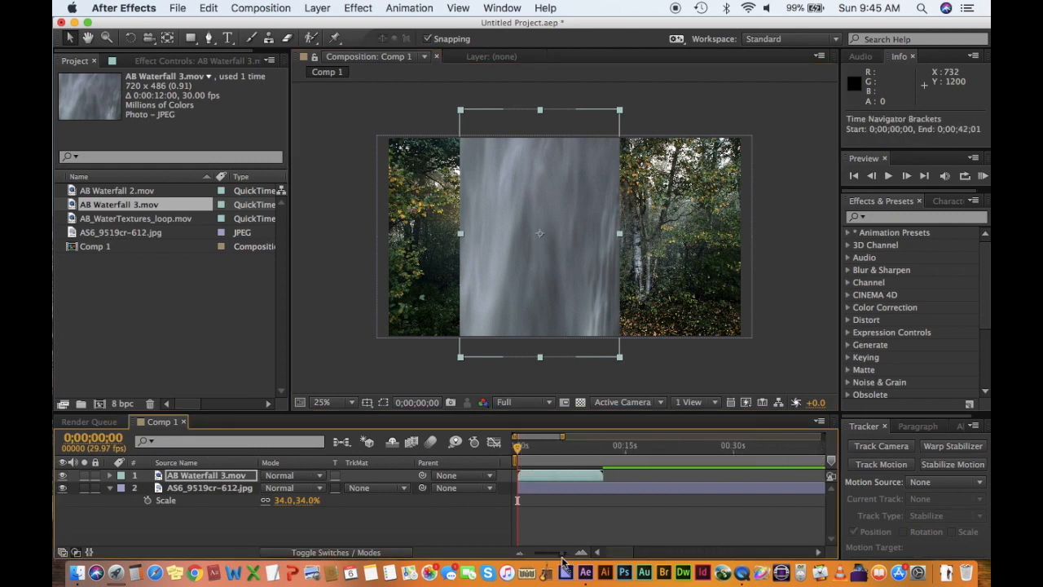
click(571, 477)
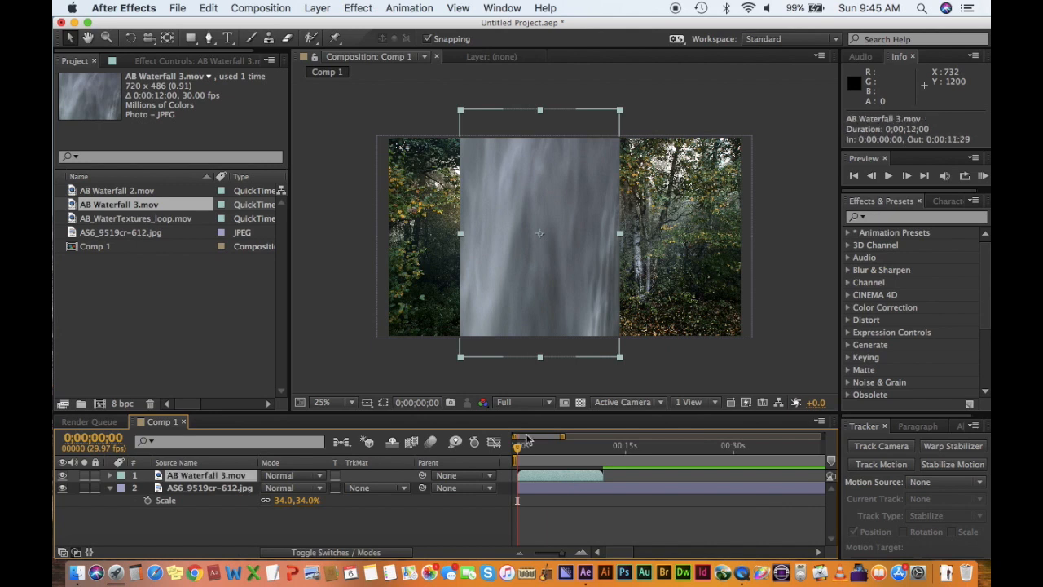
drag(520, 447, 536, 449)
key(space)
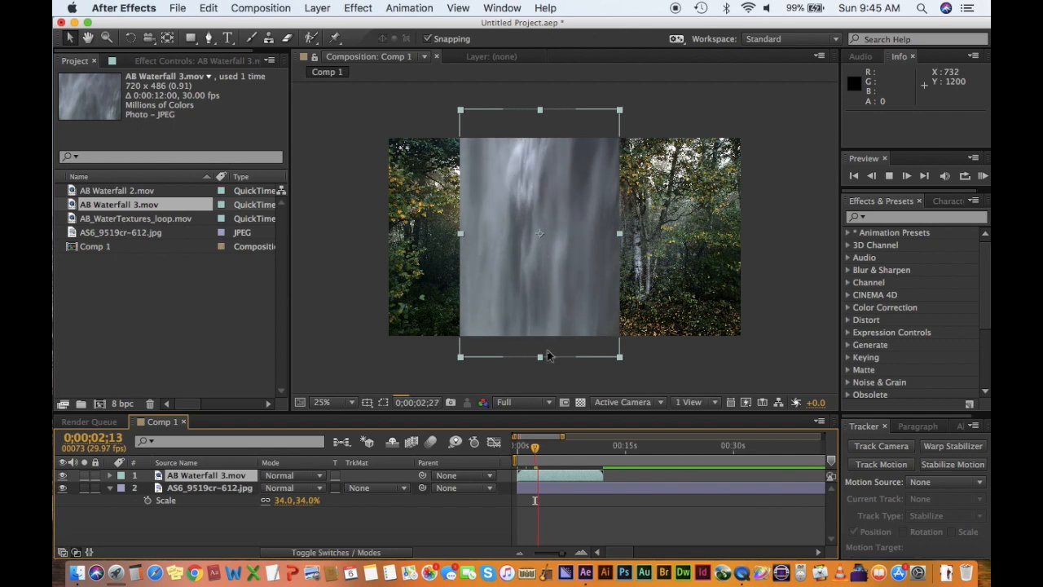
key(space)
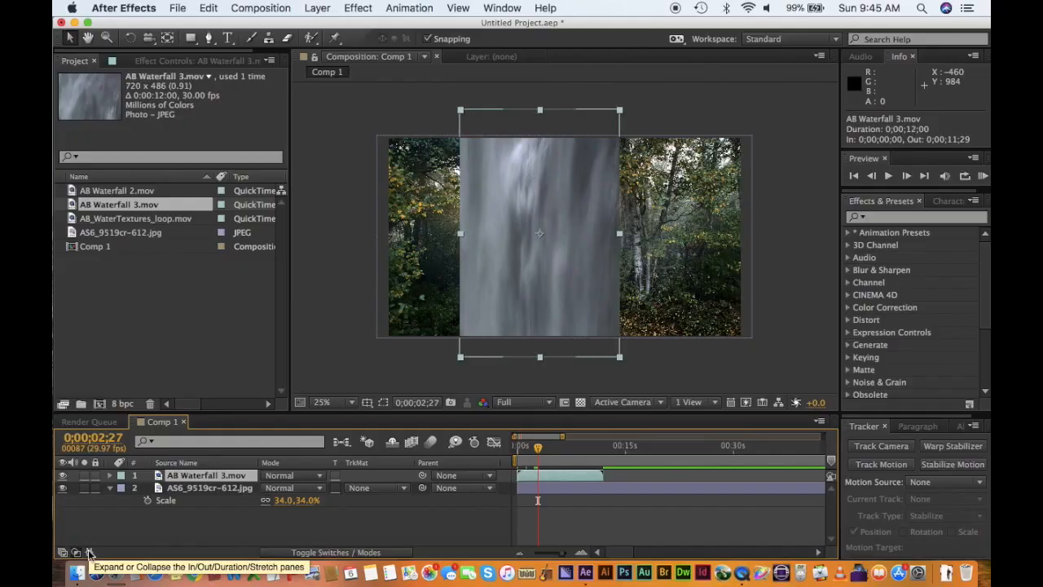
Step: Slow down the AB Waterfall 3.mov layer with a 300% time stretch held at the layer in-point, and check the slowed footage
click(105, 483)
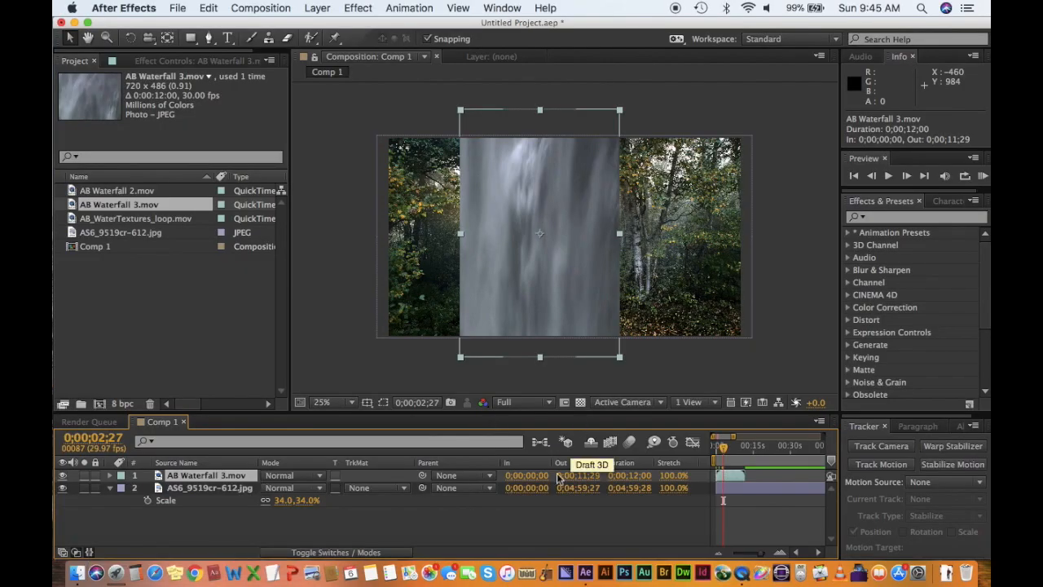
click(669, 476)
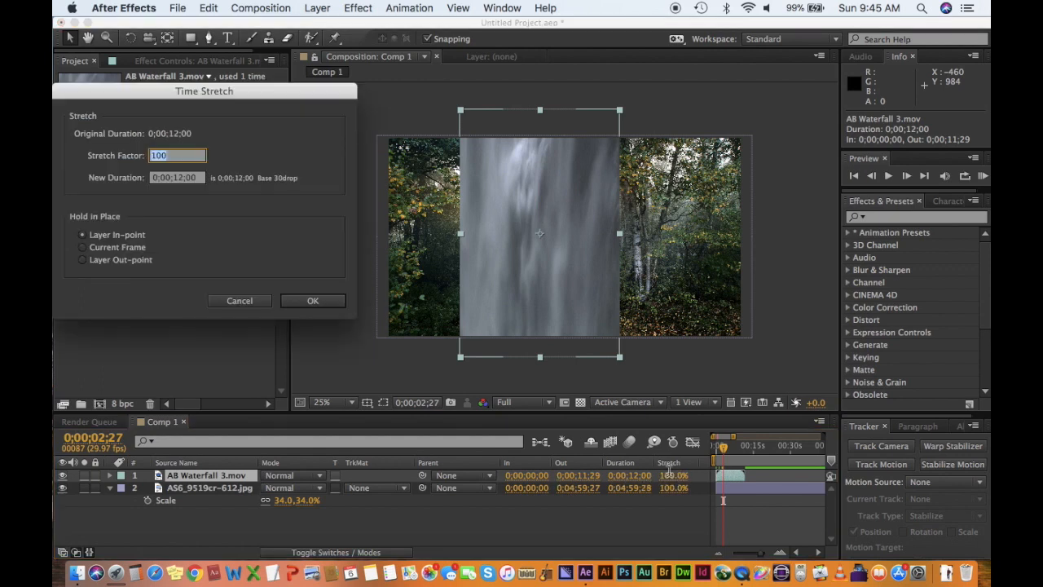
drag(110, 84, 284, 79)
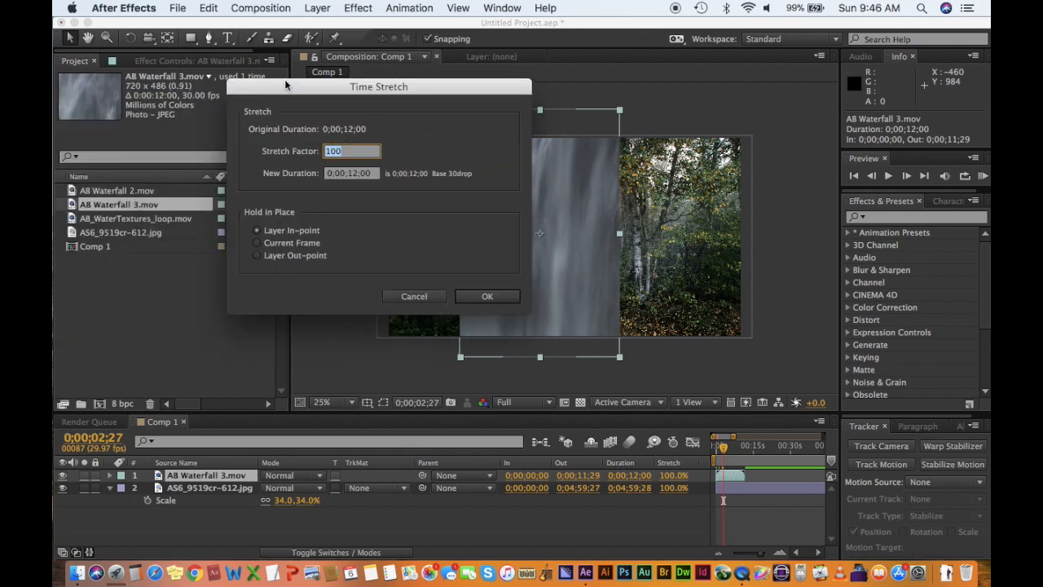
key(BackSpace)
text(300)
click(486, 297)
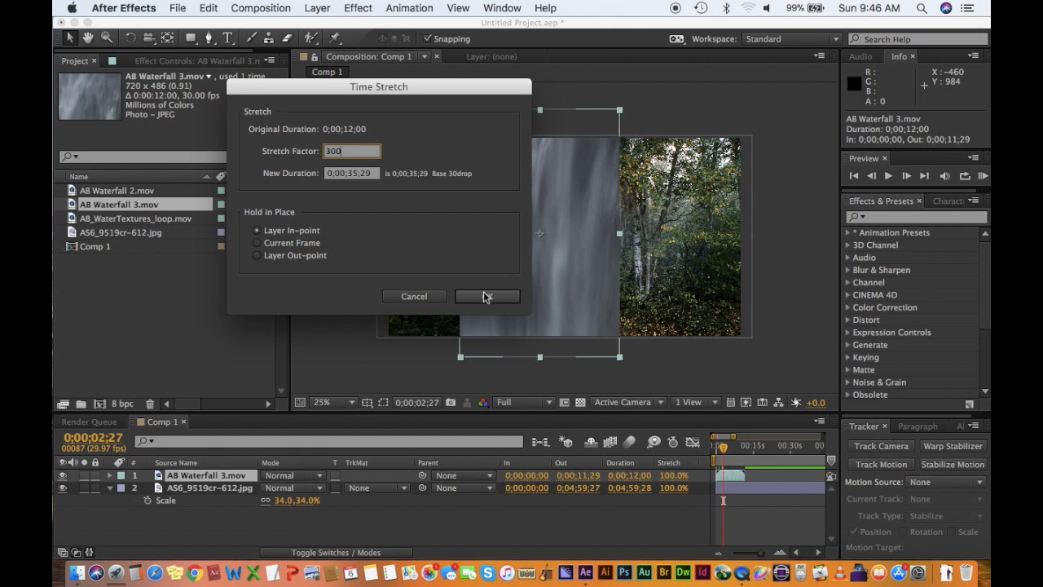
click(485, 296)
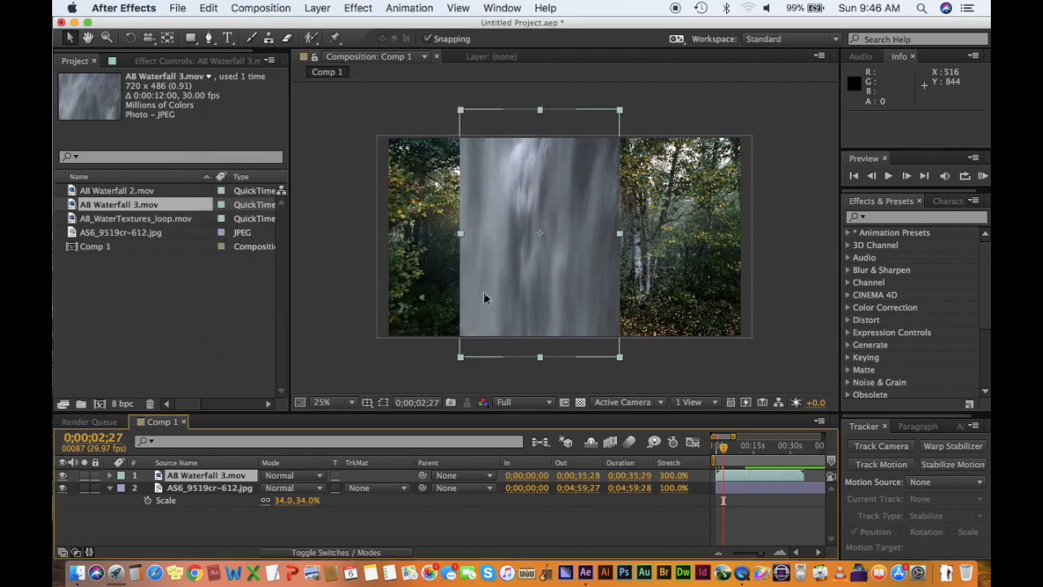
drag(717, 452, 750, 477)
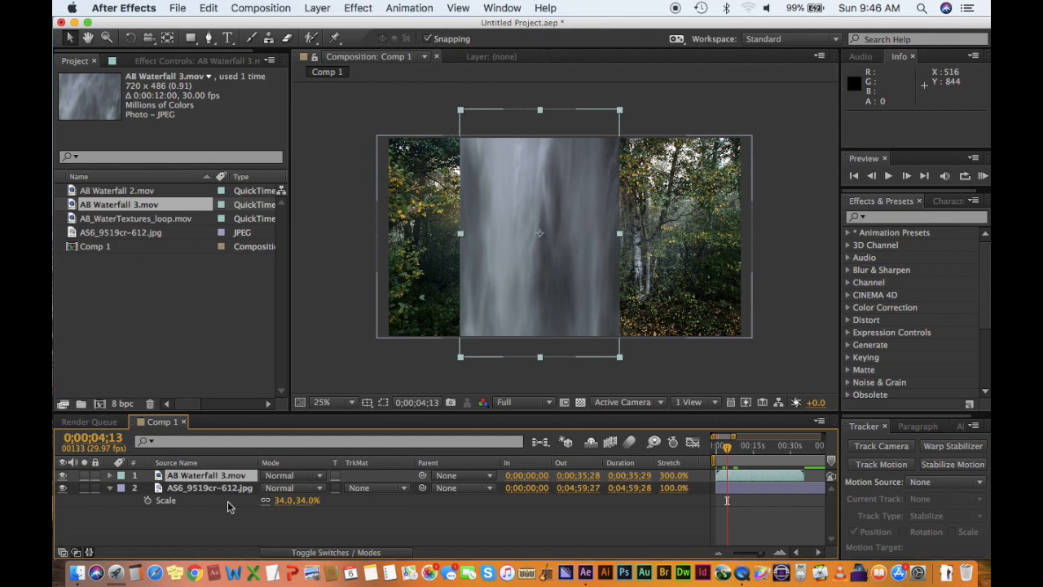
click(90, 552)
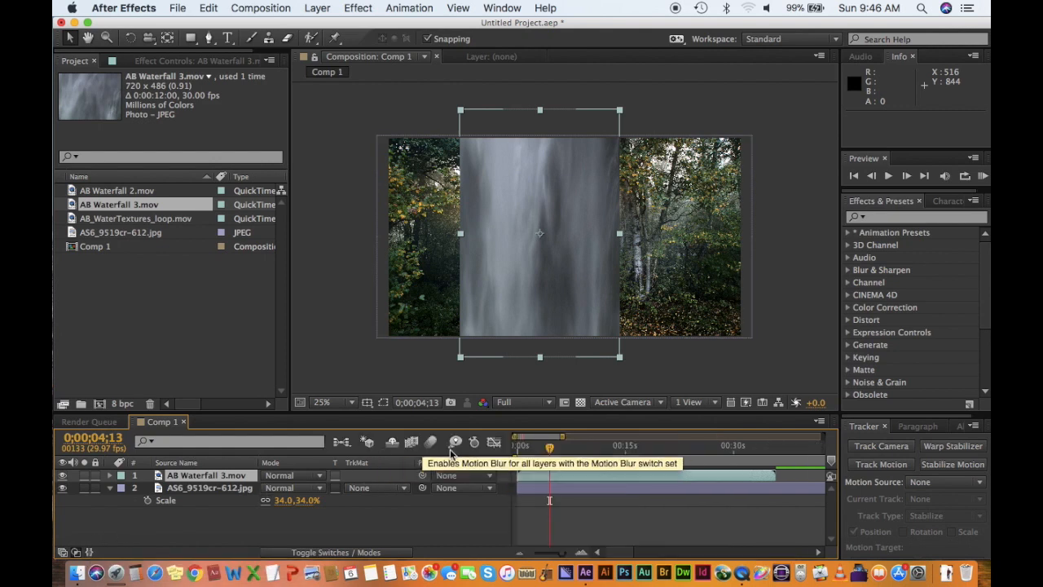
Step: Duplicate the AB Waterfall 3.mov layer seven times to get eight identical waterfall layers
drag(562, 552, 535, 555)
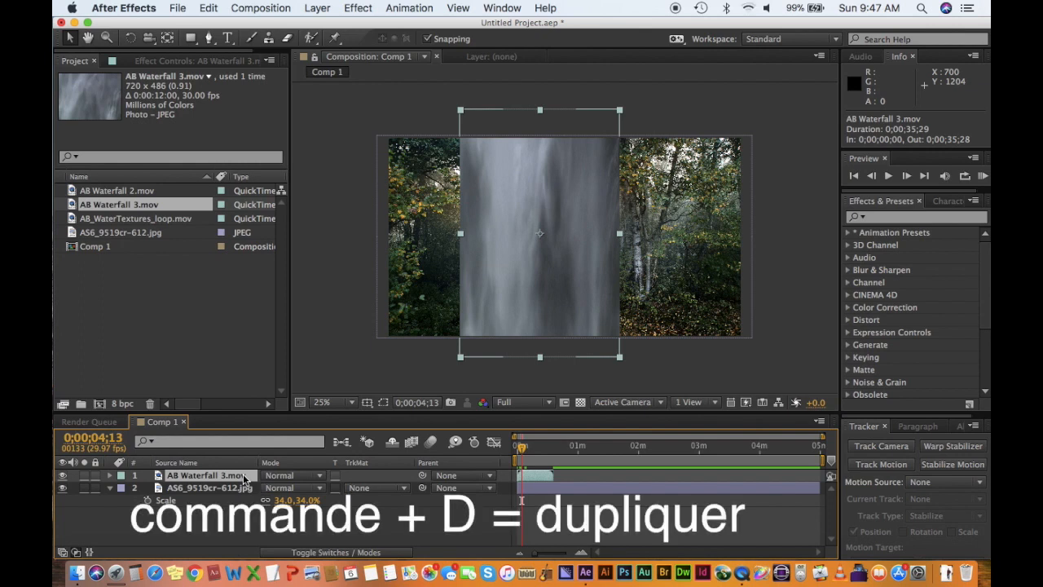
key(super+d)
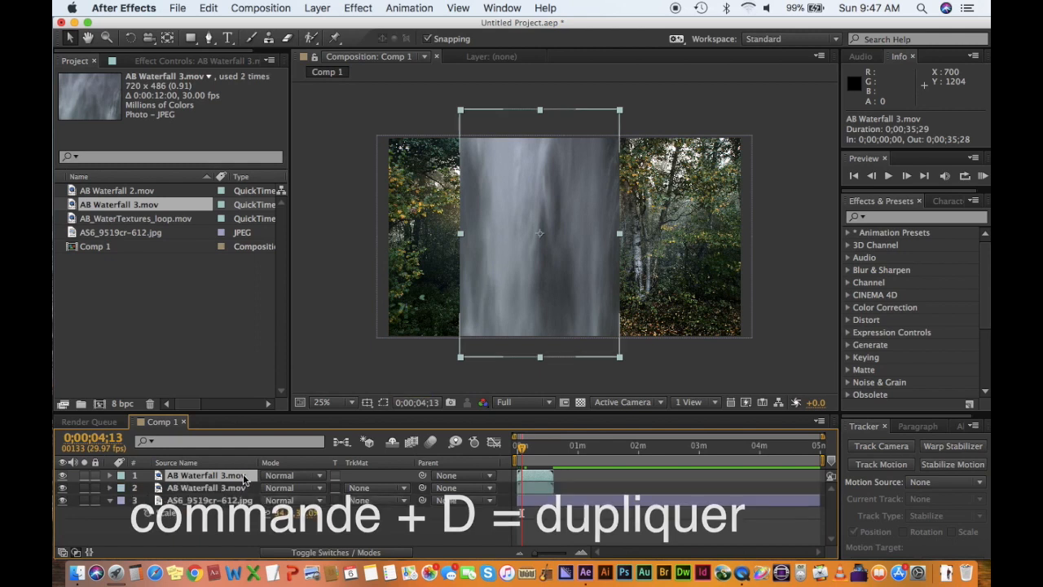
key(super+d)
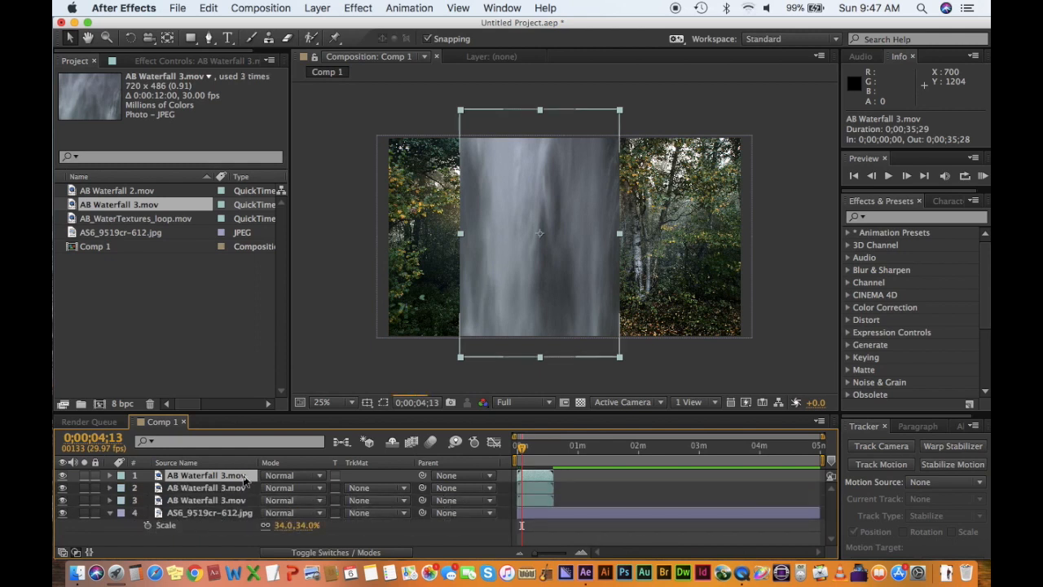
key(super+d)
key(super+d)
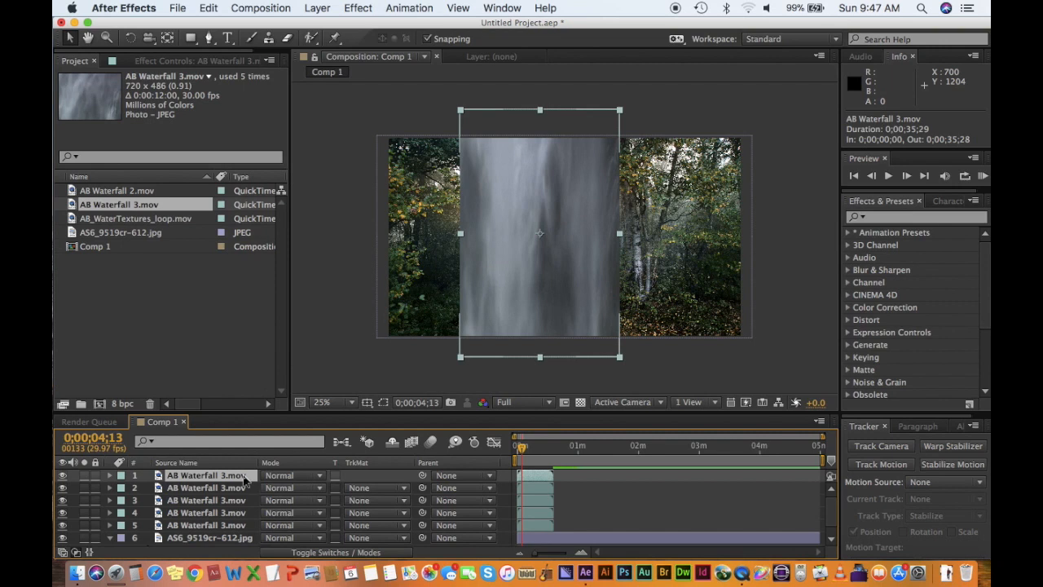
key(super+d)
key(super+d)
key(super+d)
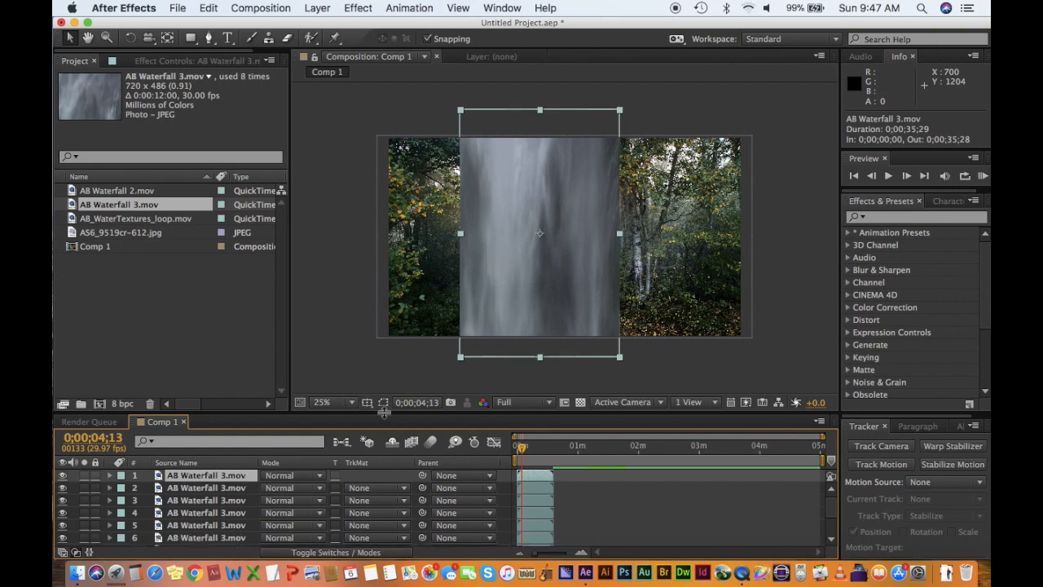
Step: Enlarge the timeline area to show every layer, and select all eight AB Waterfall 3.mov layers
drag(383, 412, 392, 339)
drag(393, 341, 394, 340)
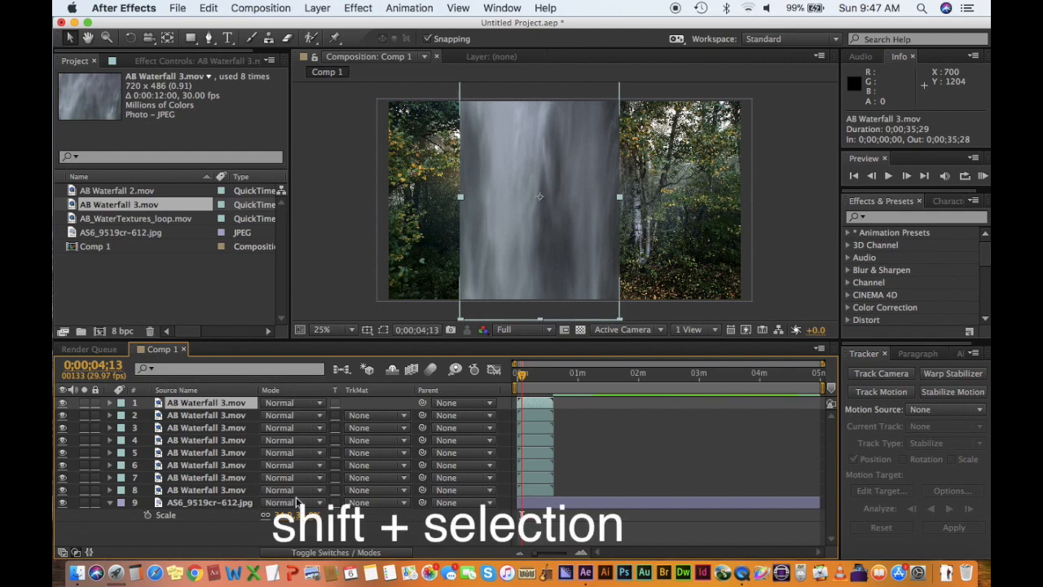
shift+click(239, 493)
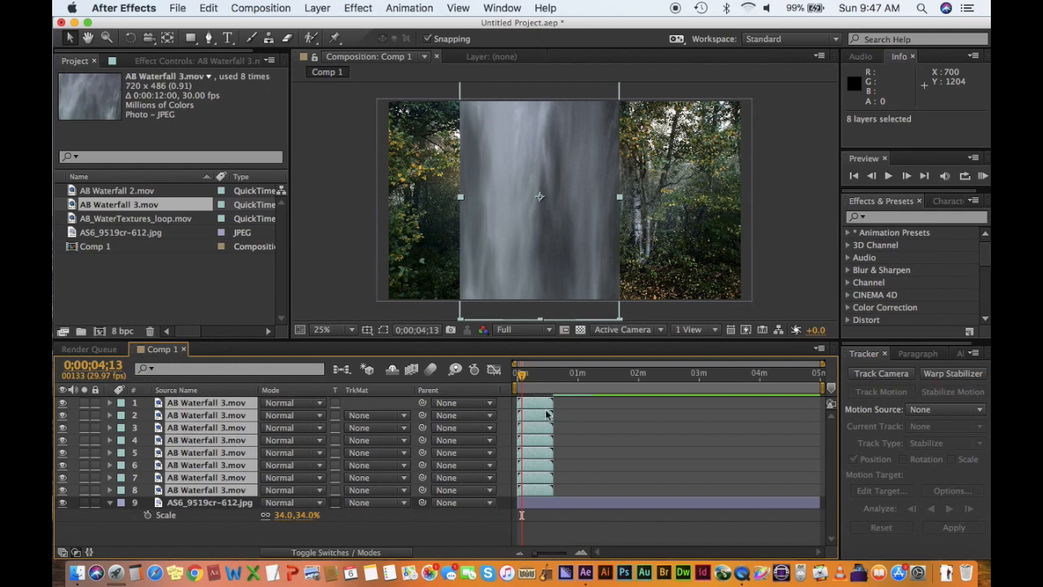
Step: Sequence the selected waterfall layers with a two-second overlap and the Cross Dissolve Front and Back Layers transition
right_click(238, 418)
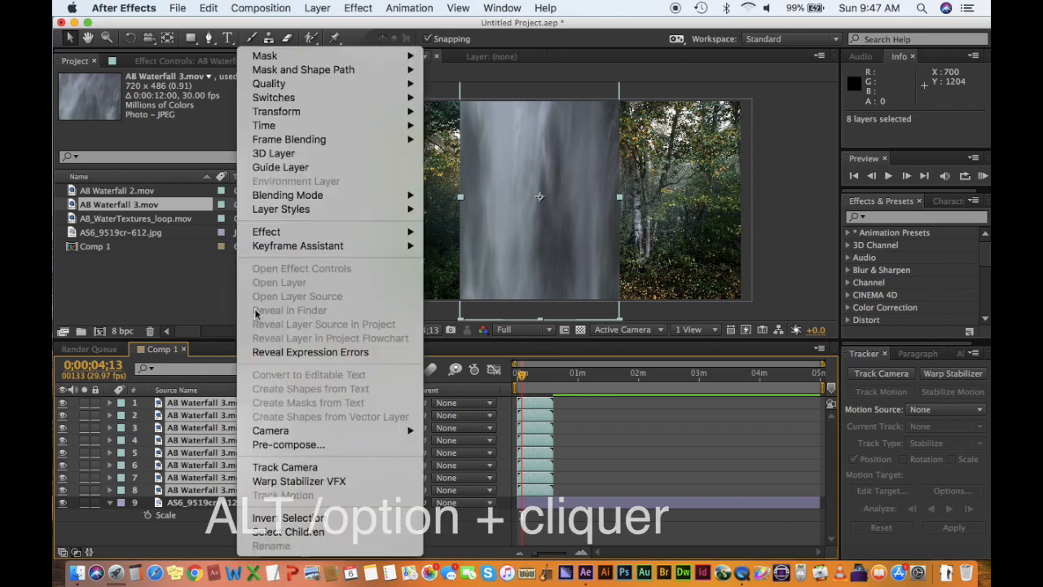
mouse_move(272, 246)
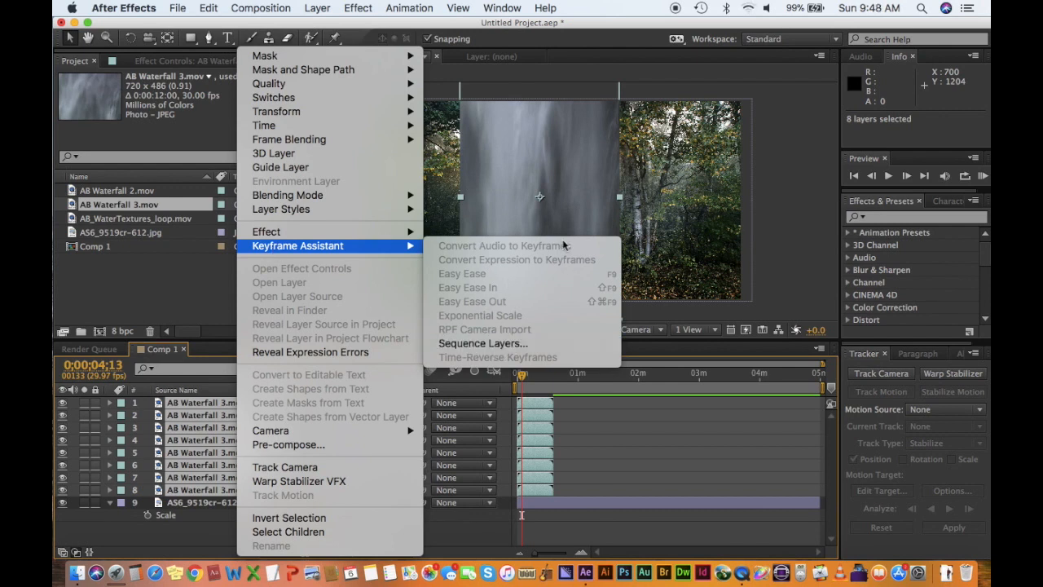
click(502, 347)
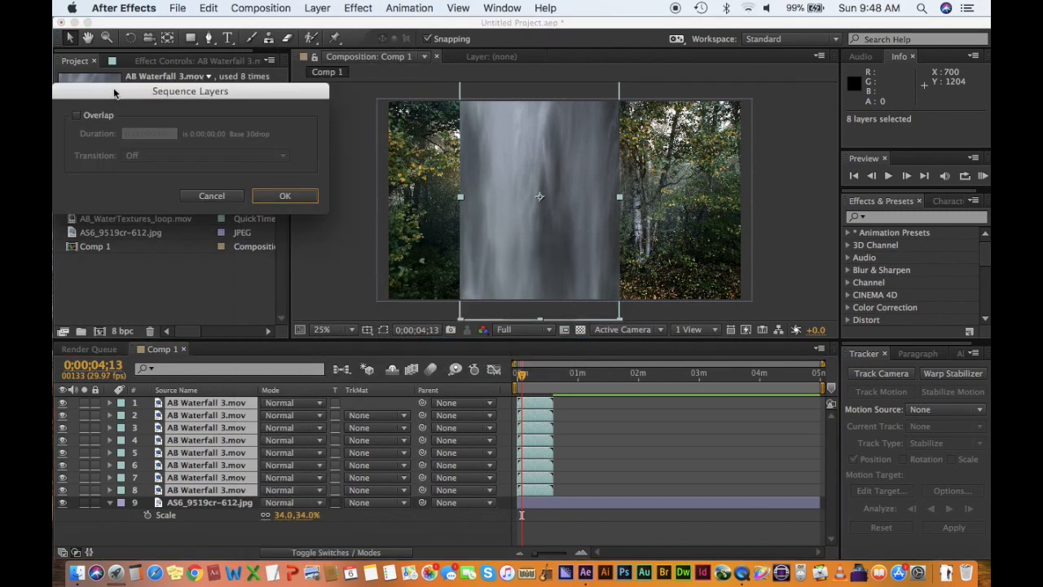
drag(114, 92, 331, 152)
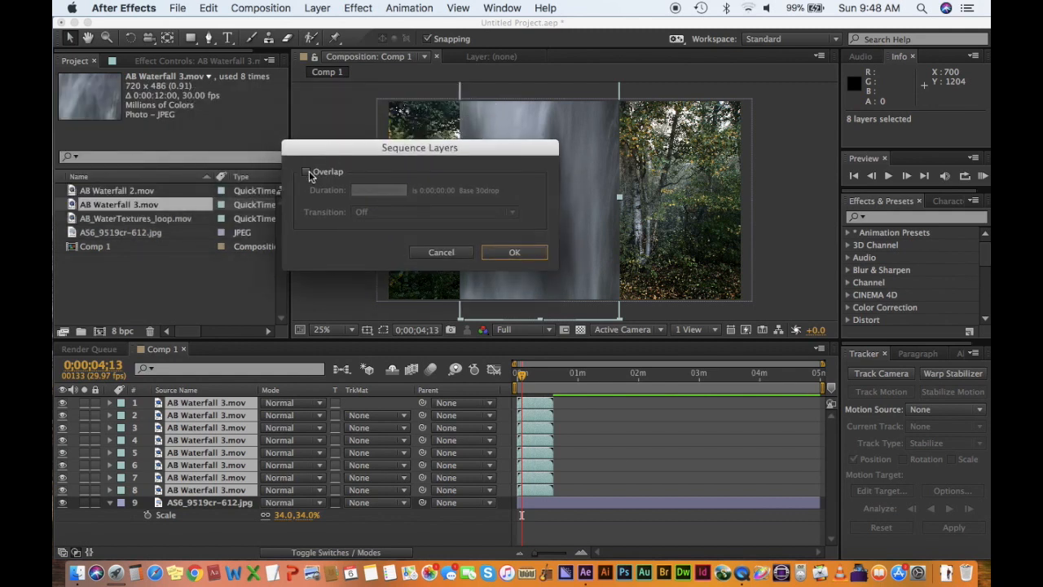
click(307, 172)
click(432, 212)
click(412, 254)
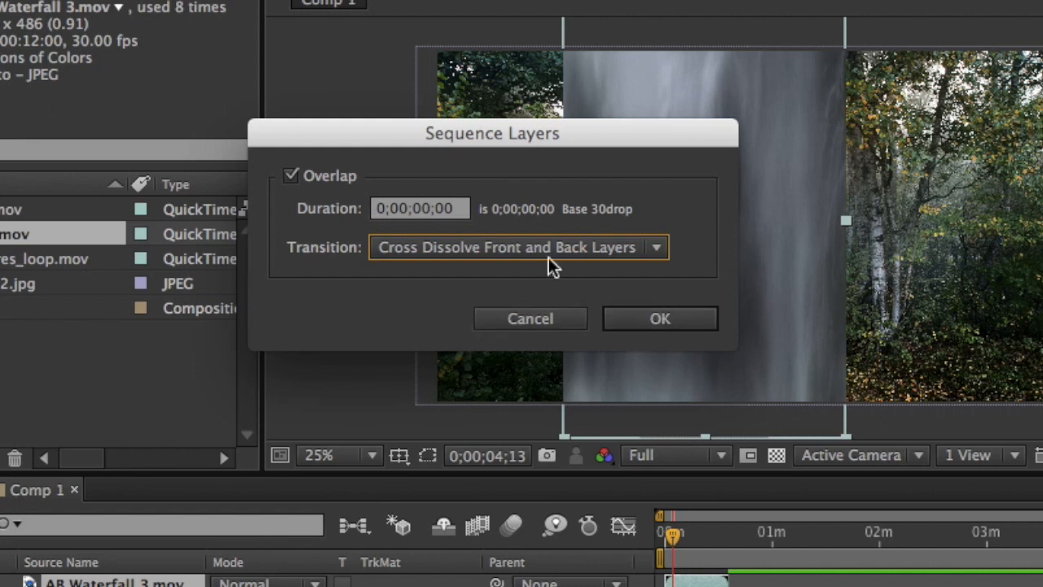
click(419, 211)
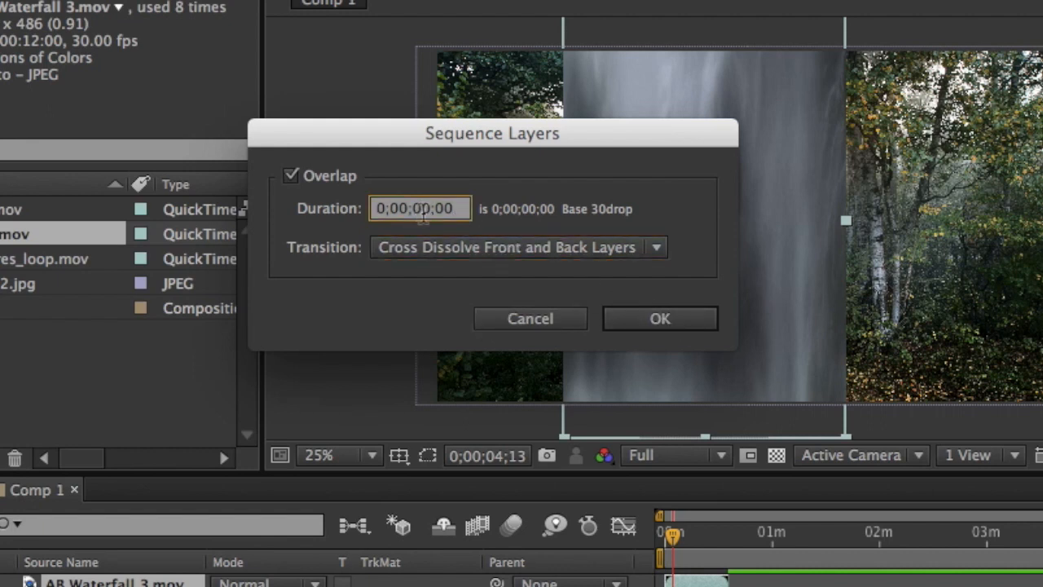
drag(420, 209, 428, 208)
text(2)
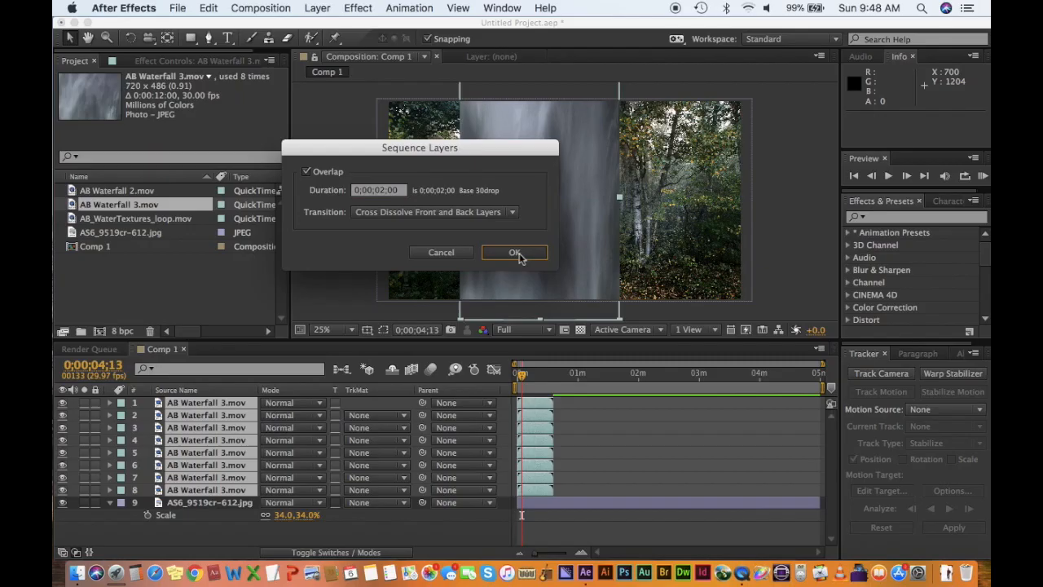
click(516, 254)
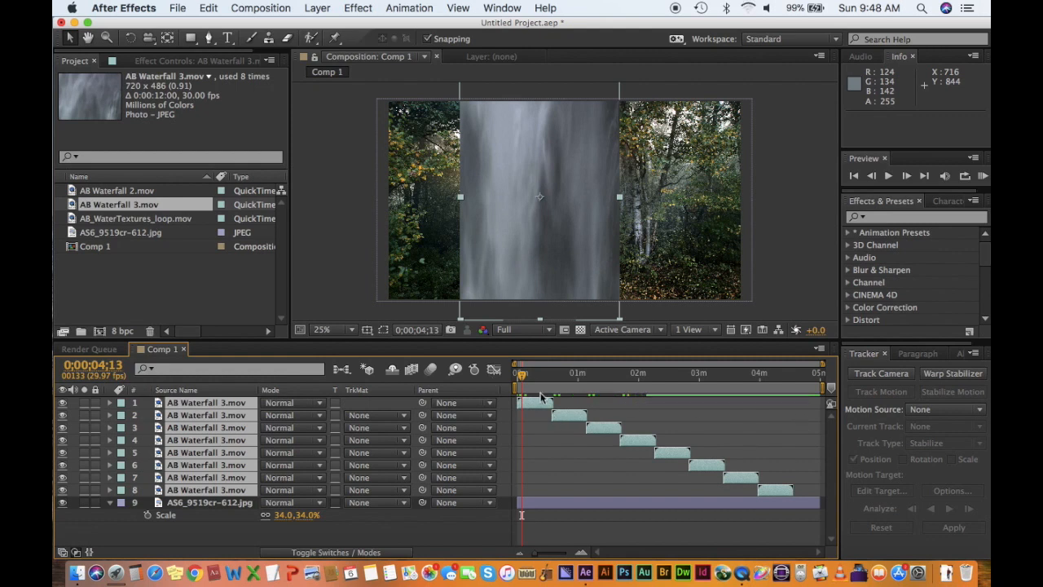
Step: Inspect the crossfade between the first two waterfall layers around 36 seconds, including their opacity keyframes
key(space)
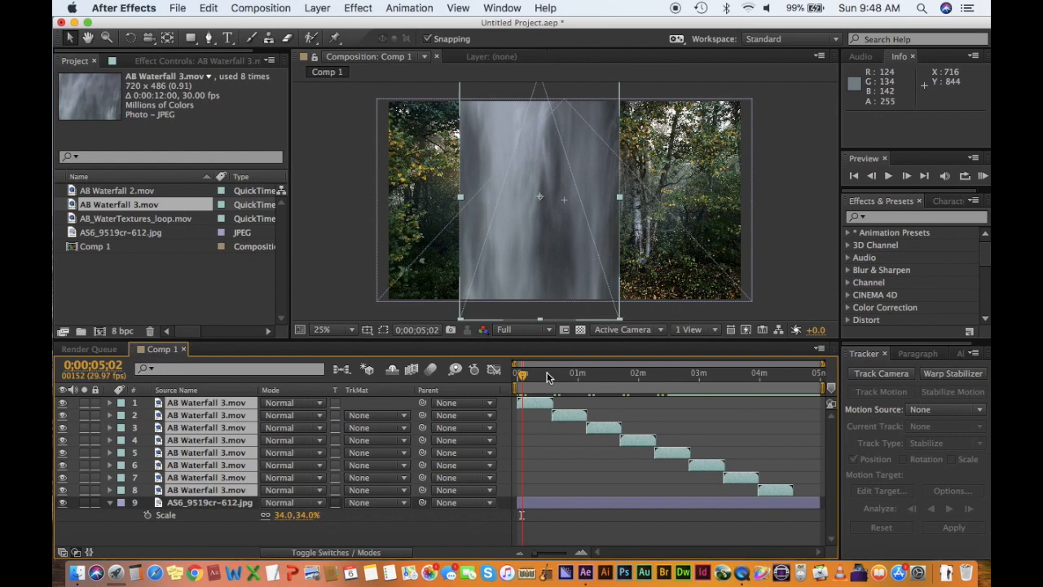
click(548, 376)
drag(551, 376, 556, 376)
drag(540, 555, 562, 554)
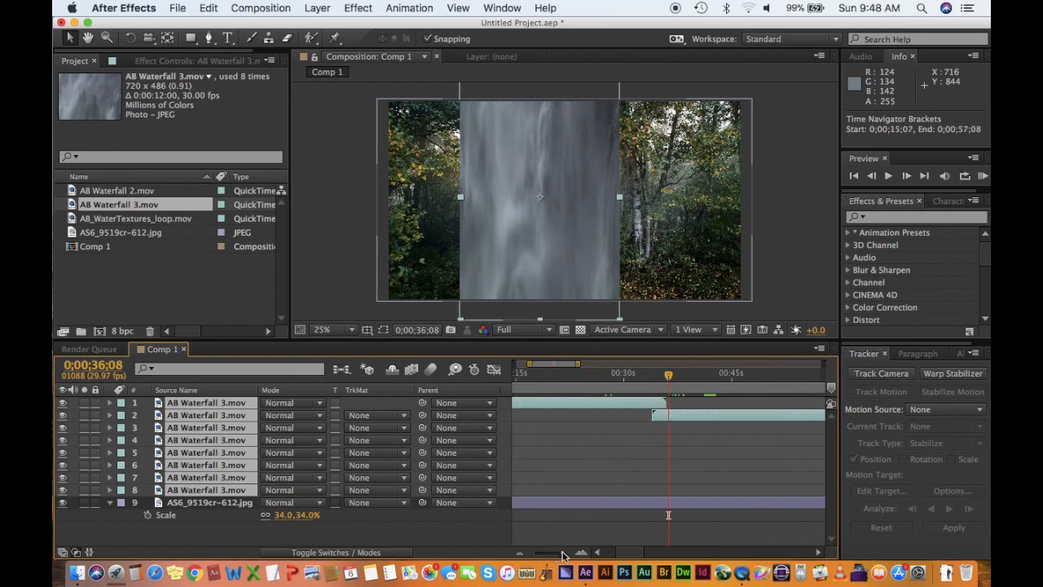
click(617, 402)
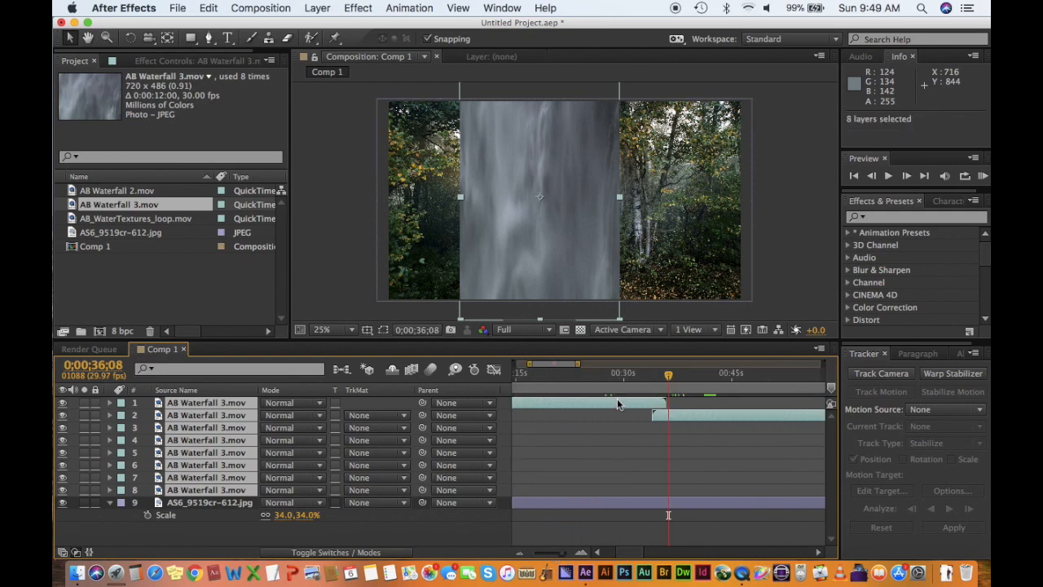
key(t)
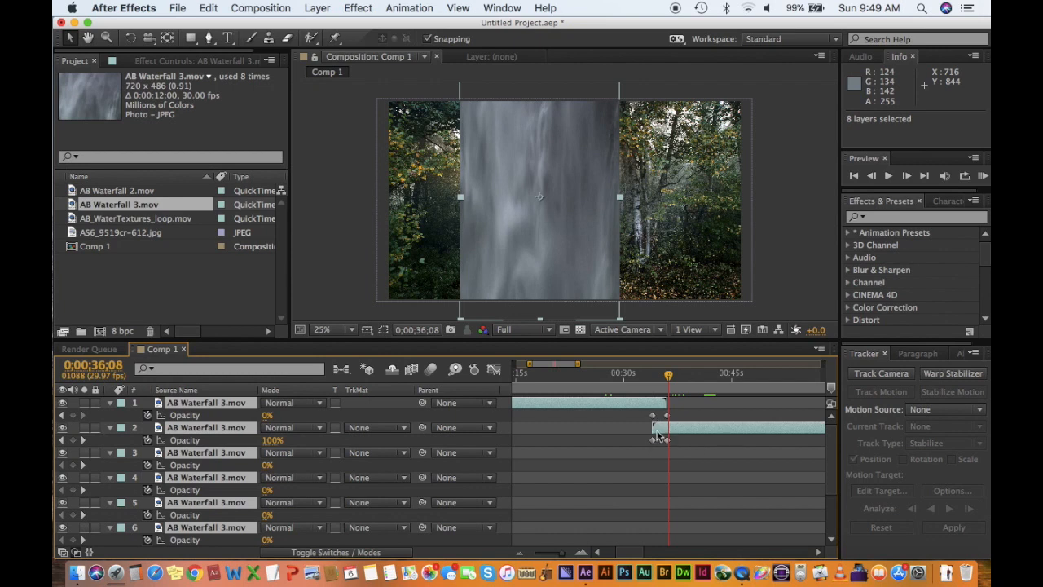
mouse_move(653, 418)
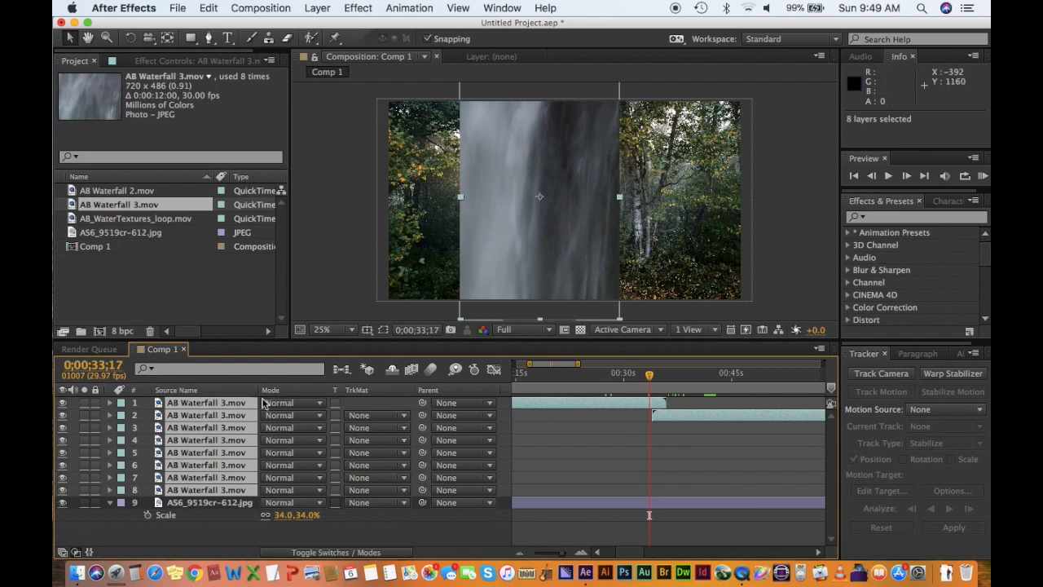
Step: Pre-compose the eight waterfall layers into a new composition named brume, moving all attributes into it
click(316, 8)
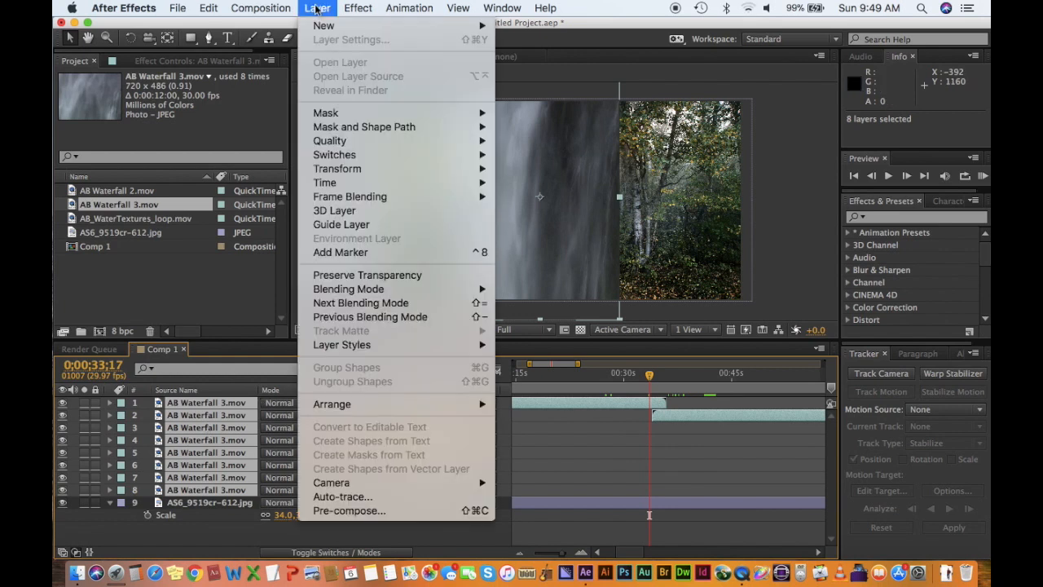
click(349, 510)
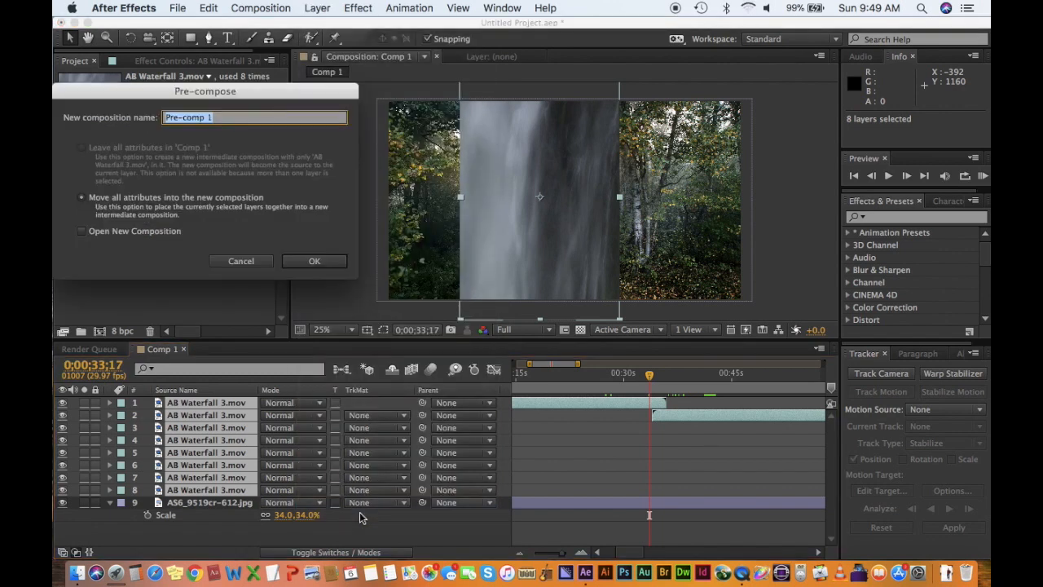
click(81, 199)
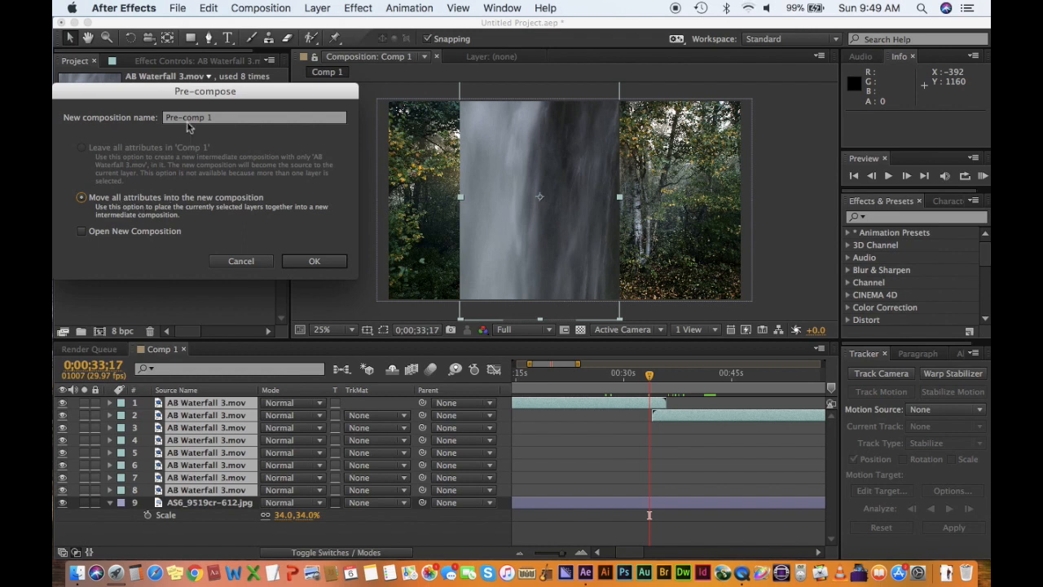
drag(217, 121, 105, 121)
text(brume)
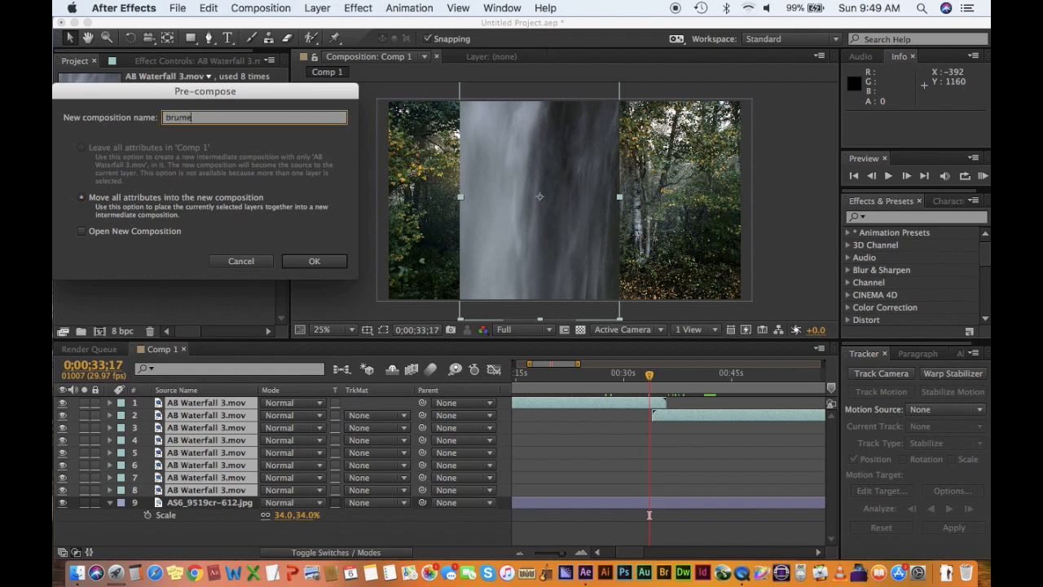
click(314, 262)
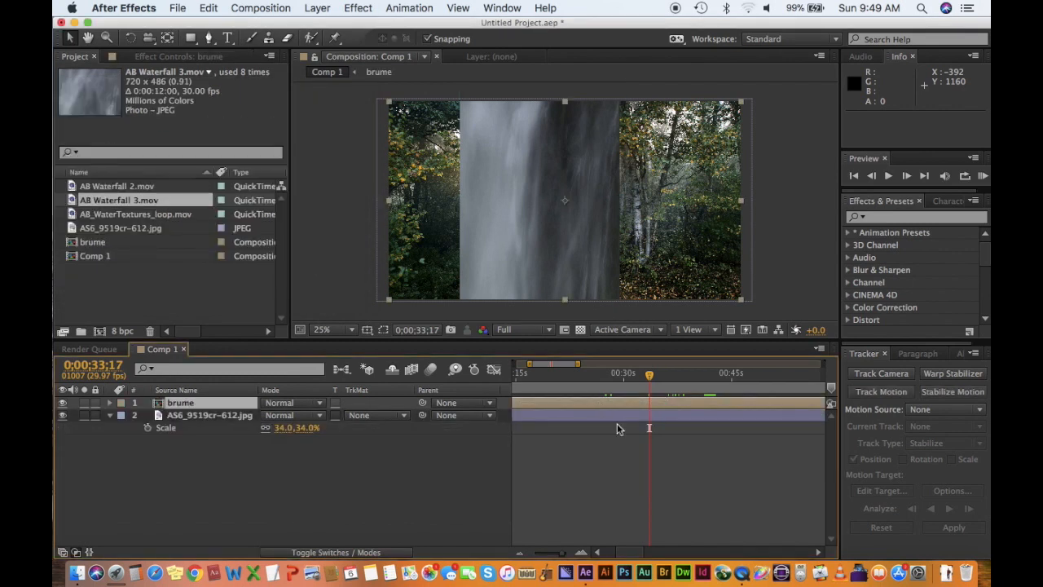
Step: At 0;00;27;23, draw a closed four-point Pen mask with RotoBezier off on the brume layer, a narrow slanted beam widening downwards over the waterfall's left part
drag(649, 377, 607, 383)
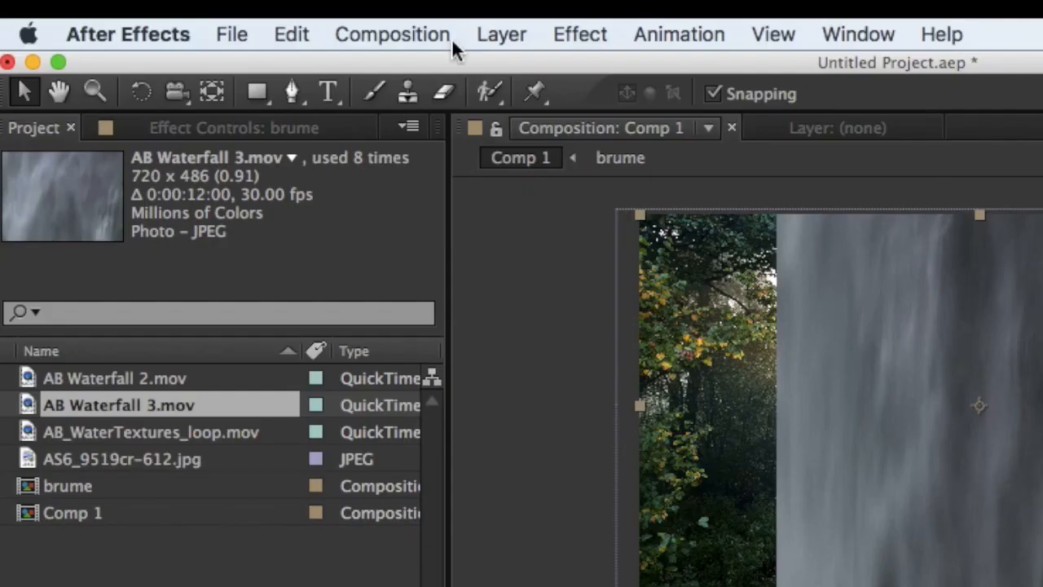
click(294, 83)
click(294, 83)
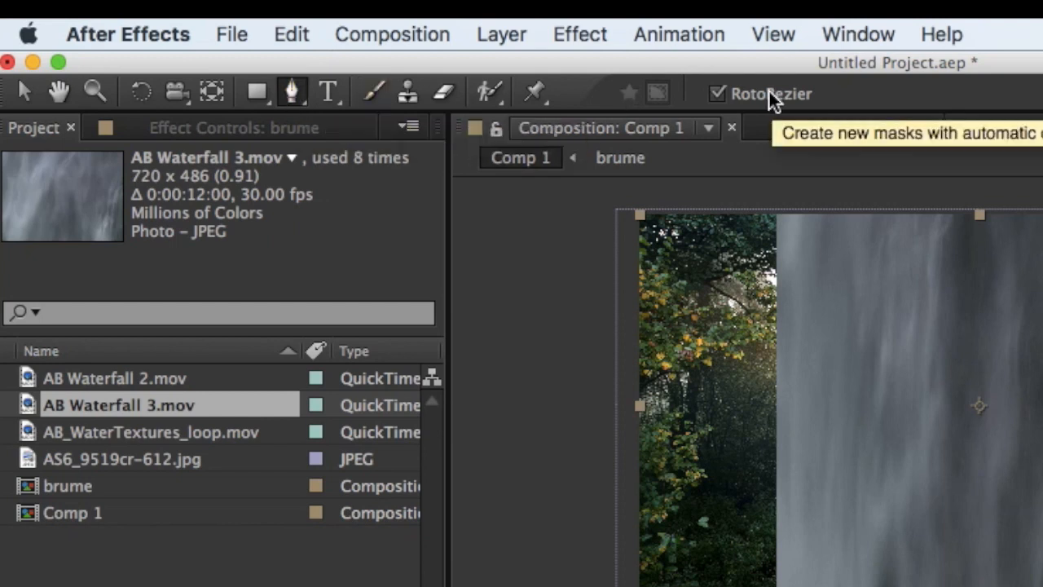
click(719, 95)
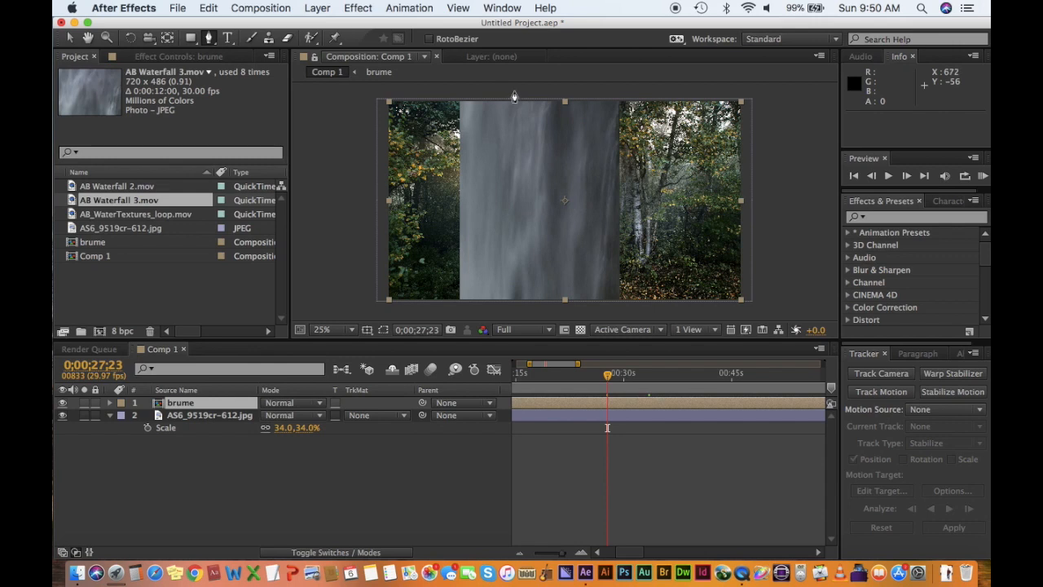
click(512, 91)
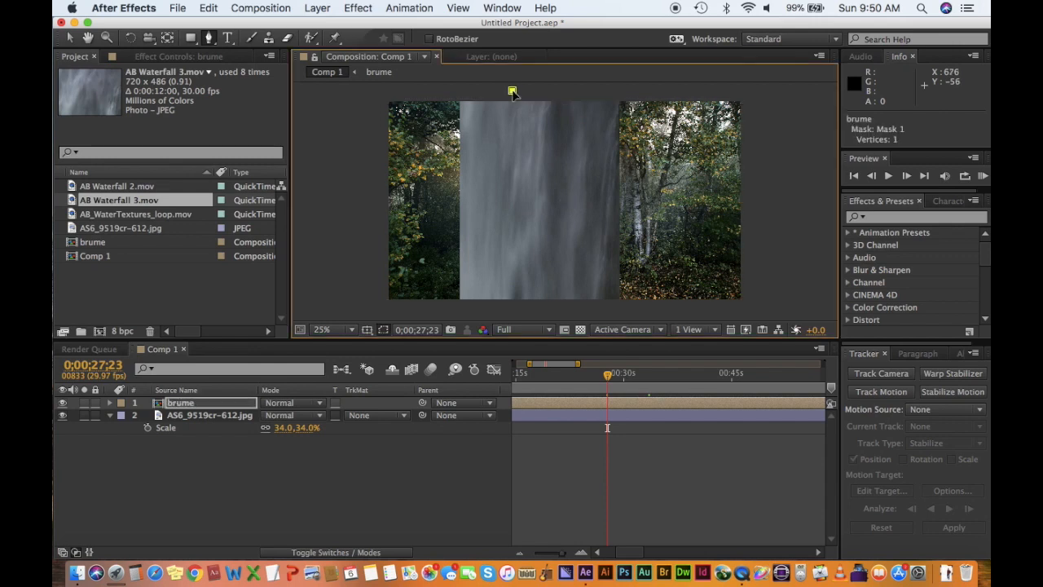
click(458, 308)
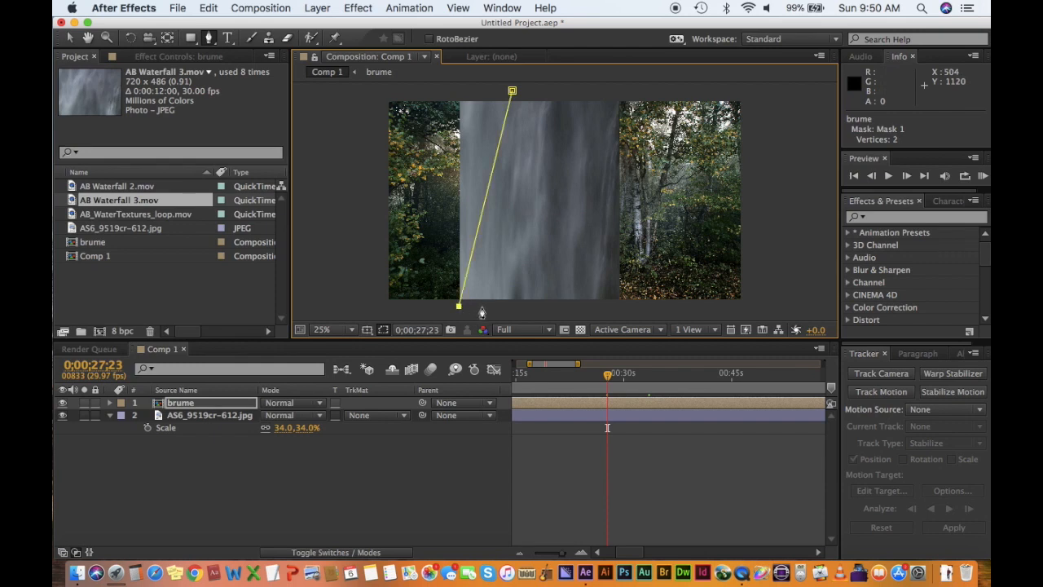
click(481, 307)
click(516, 99)
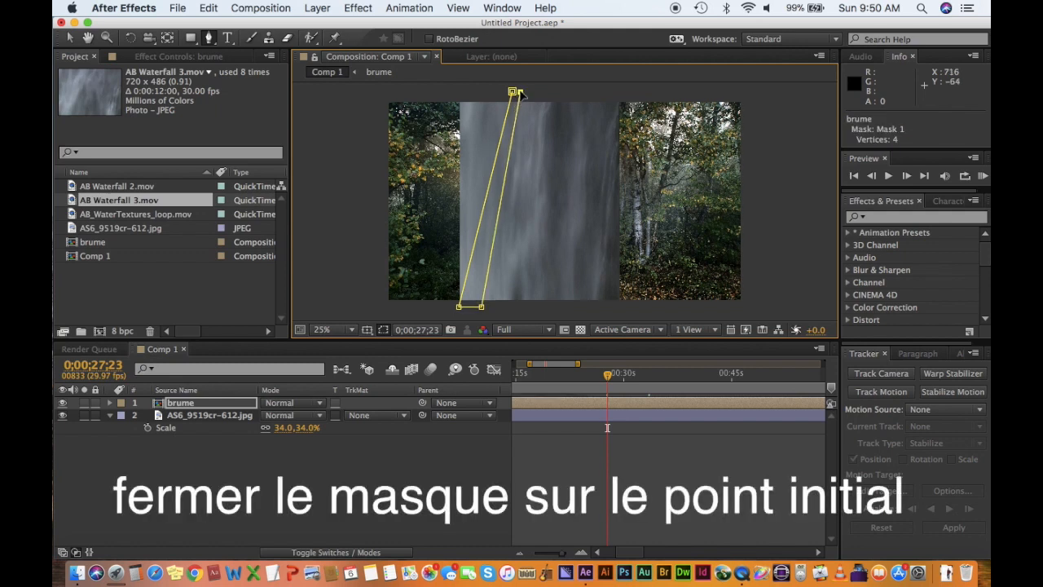
click(512, 93)
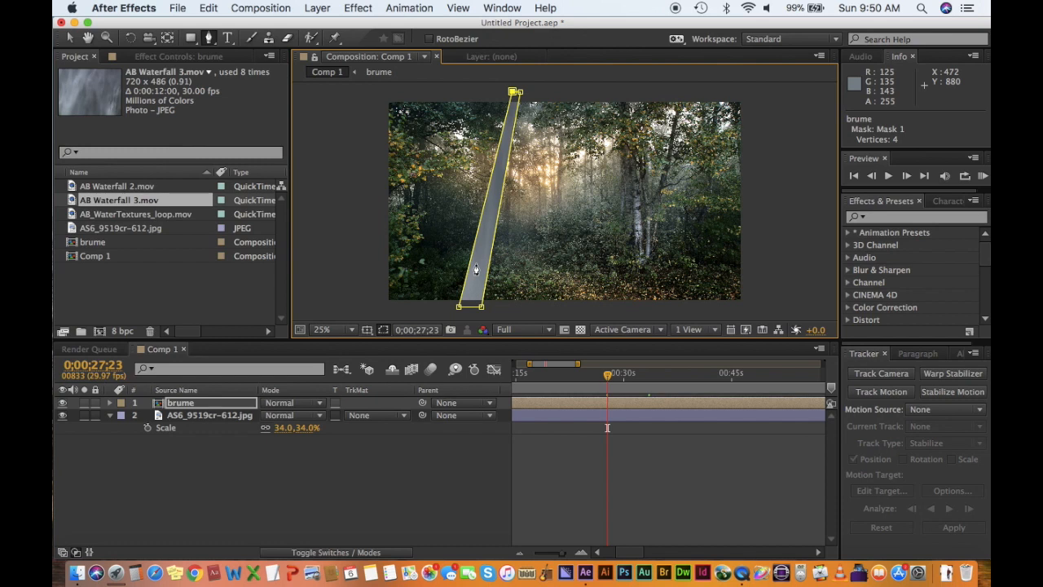
Step: Feather Mask 1 of the brume layer by 32 pixels and set its mask mode to None
key(f)
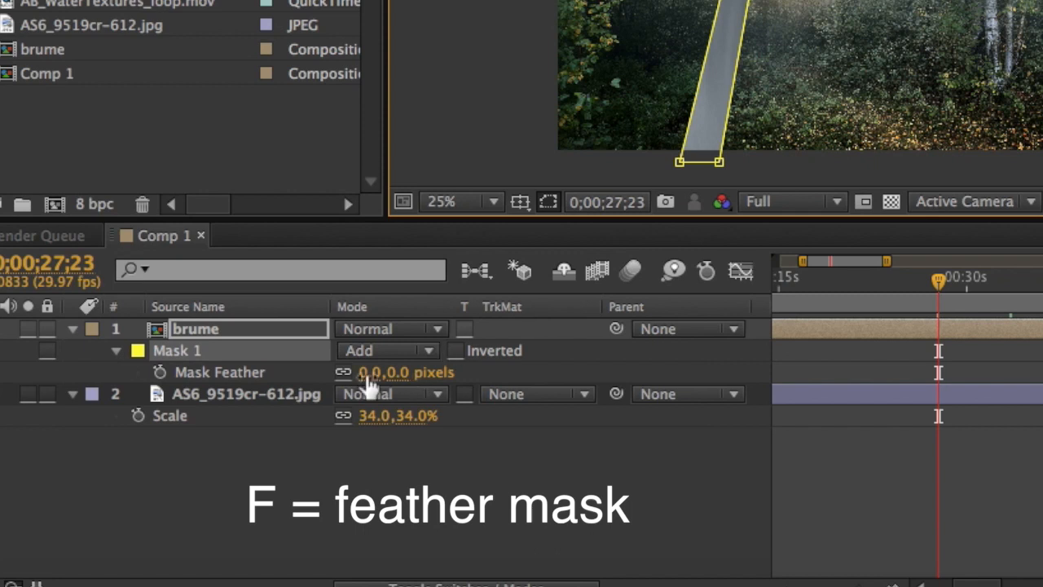
drag(370, 372, 420, 382)
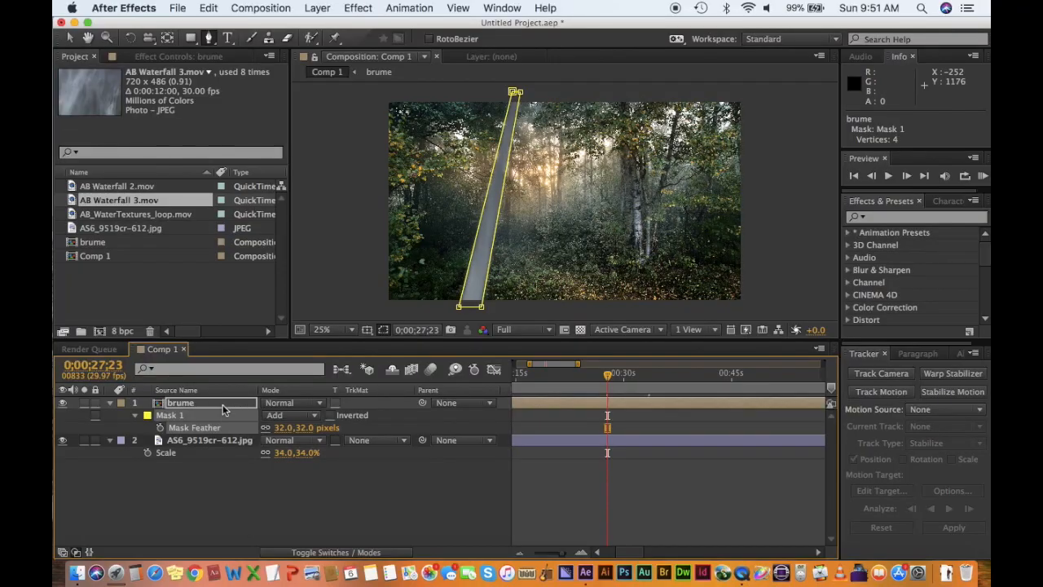
click(222, 404)
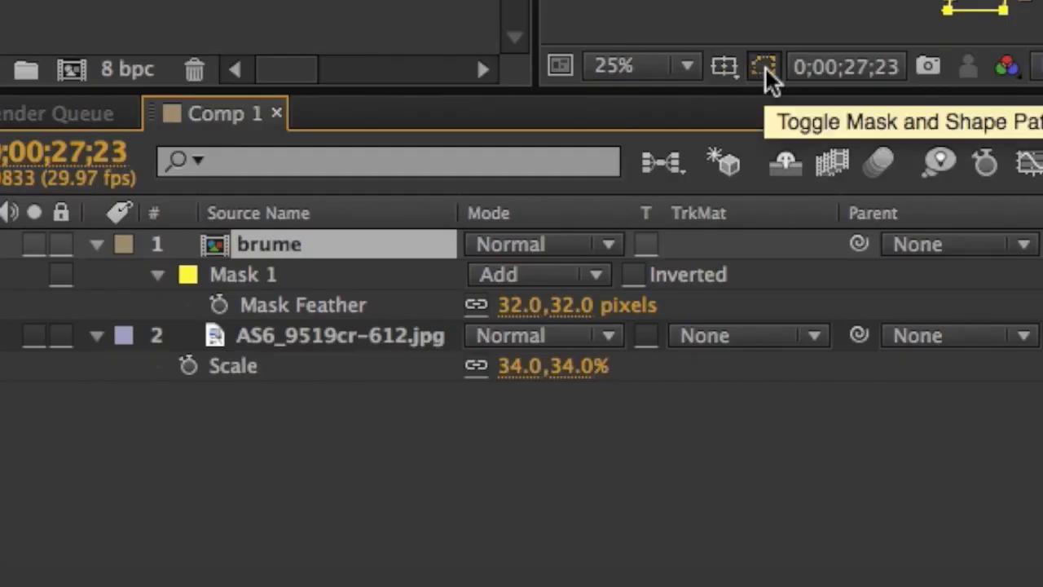
click(594, 273)
click(551, 309)
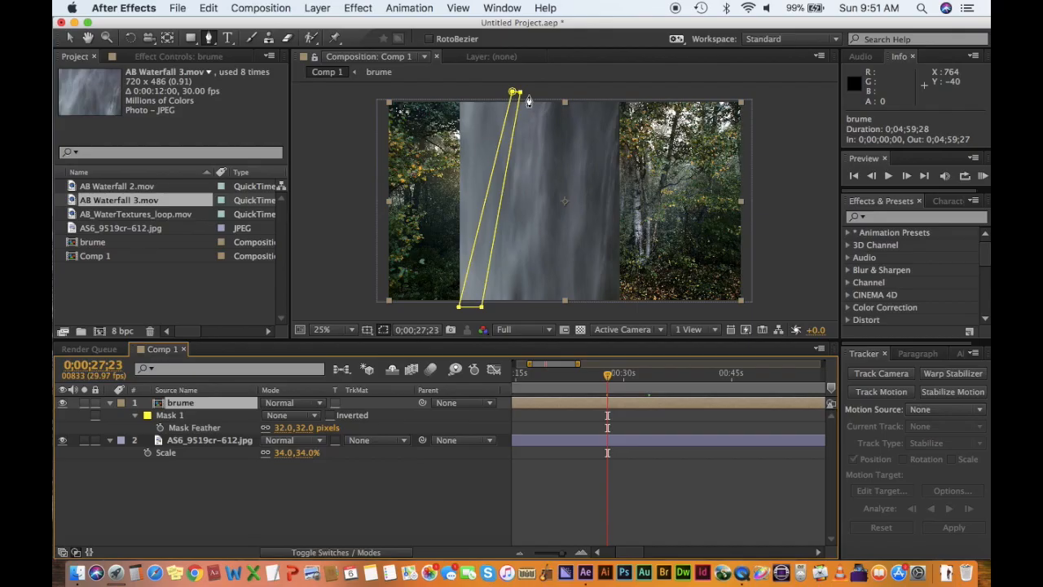
Step: Draw a second closed four-point mask on the brume layer just right of the first, as a wider beam flaring towards the ground
click(528, 95)
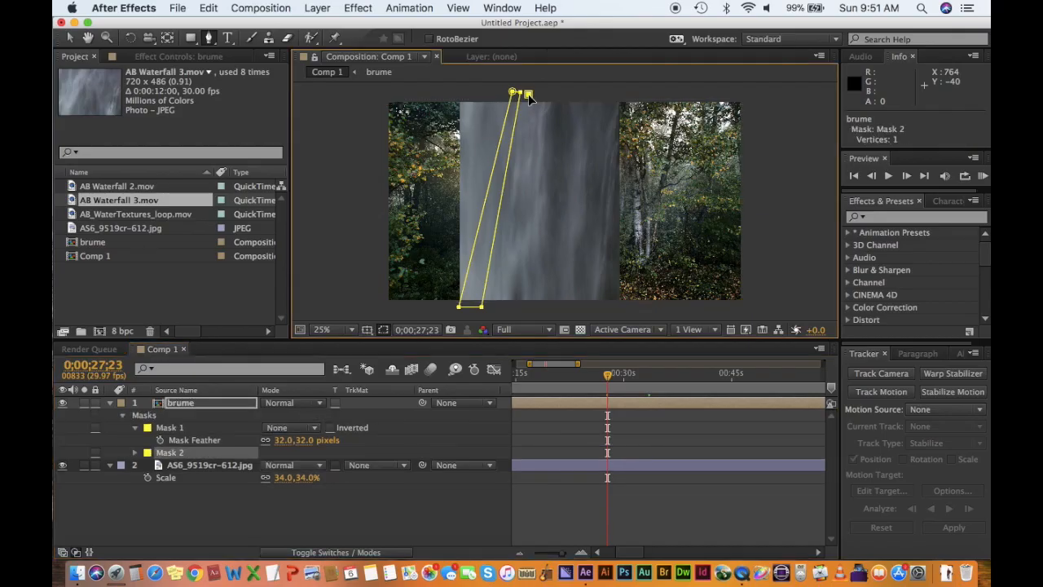
click(498, 307)
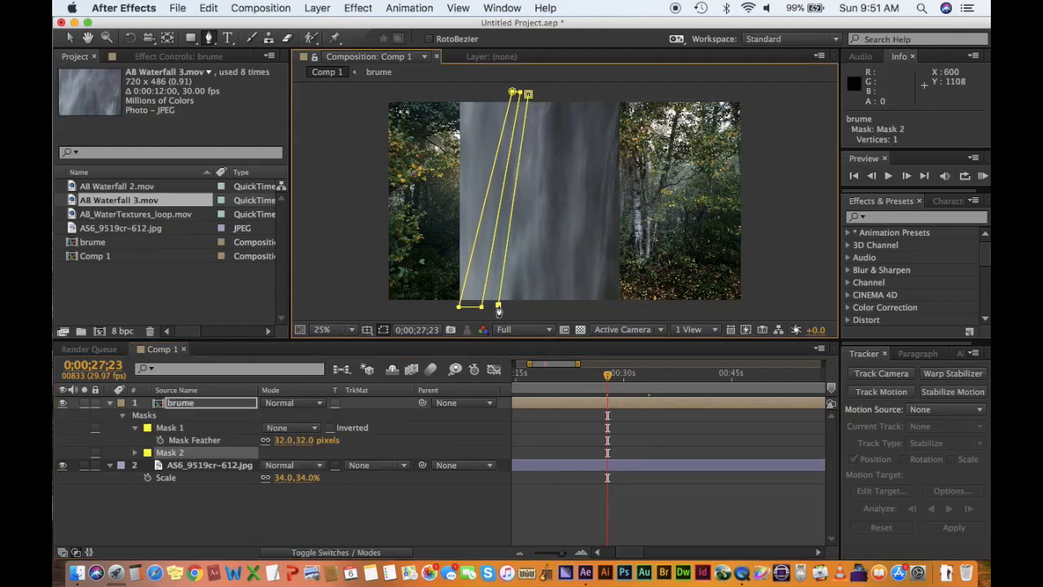
click(552, 306)
click(540, 96)
click(529, 96)
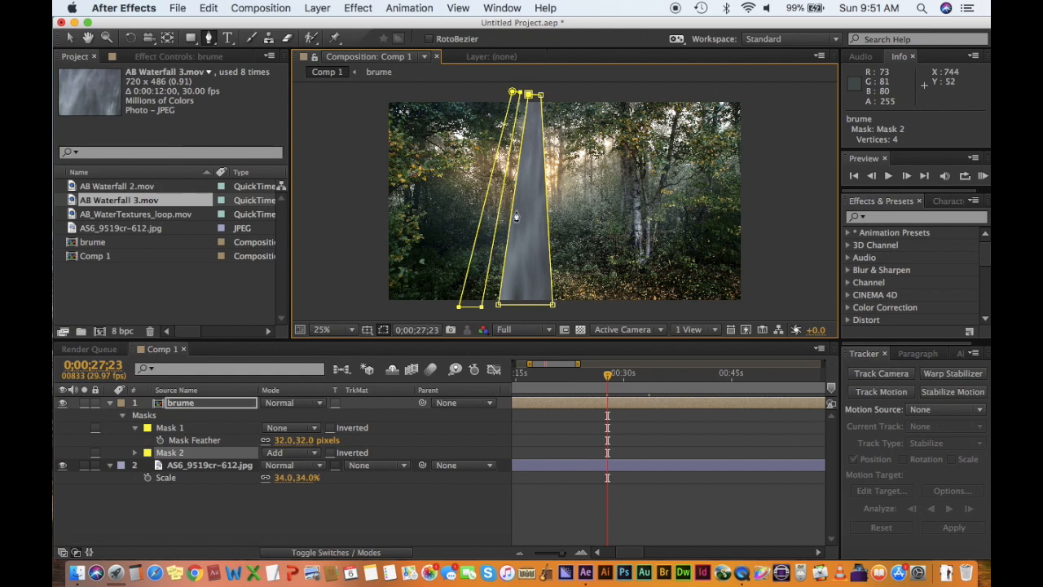
Step: Feather Mask 2 of the brume layer by 26 pixels and set its mask mode to None
click(211, 431)
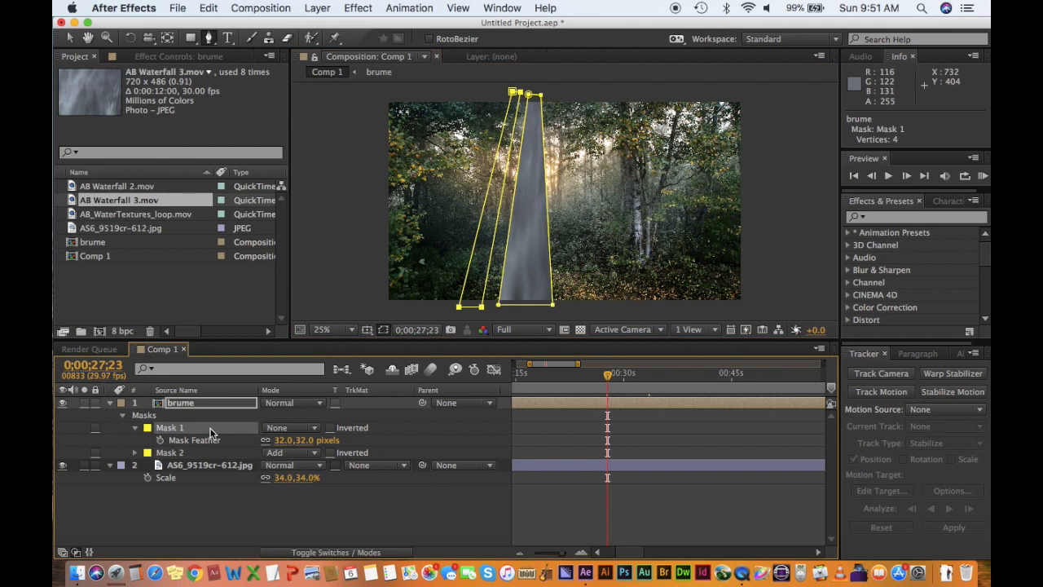
click(210, 453)
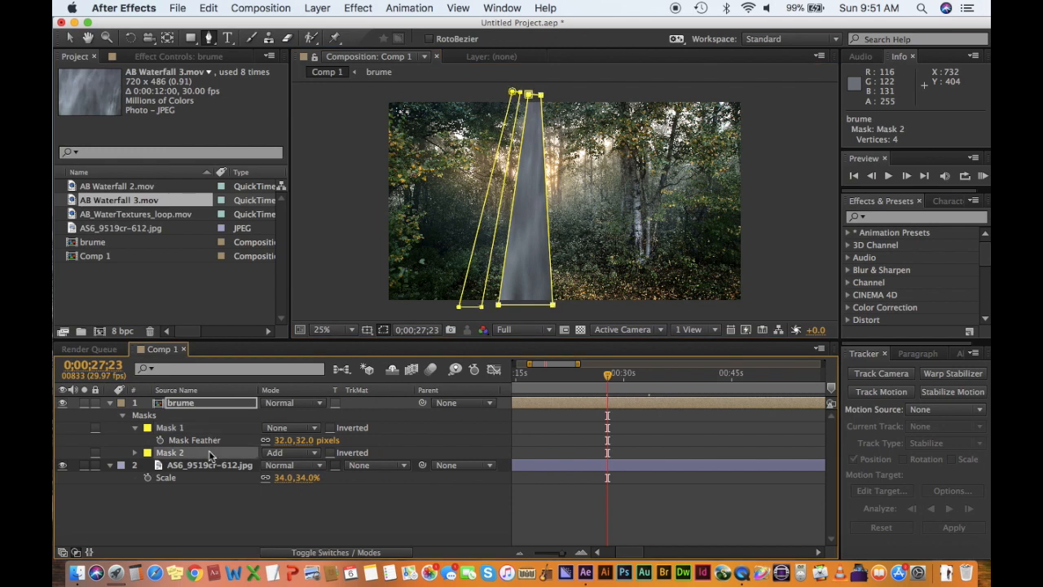
key(f)
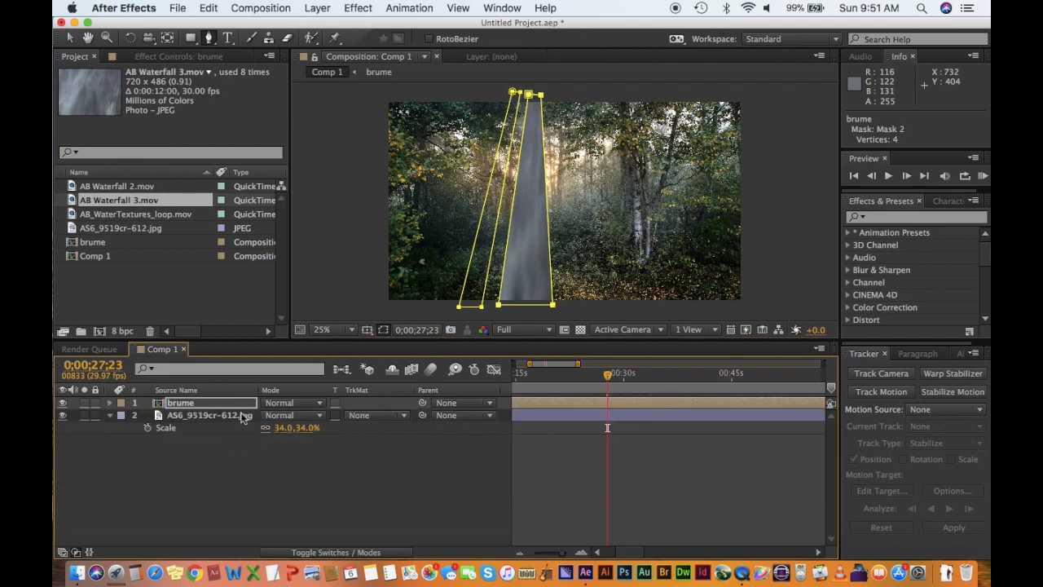
key(f)
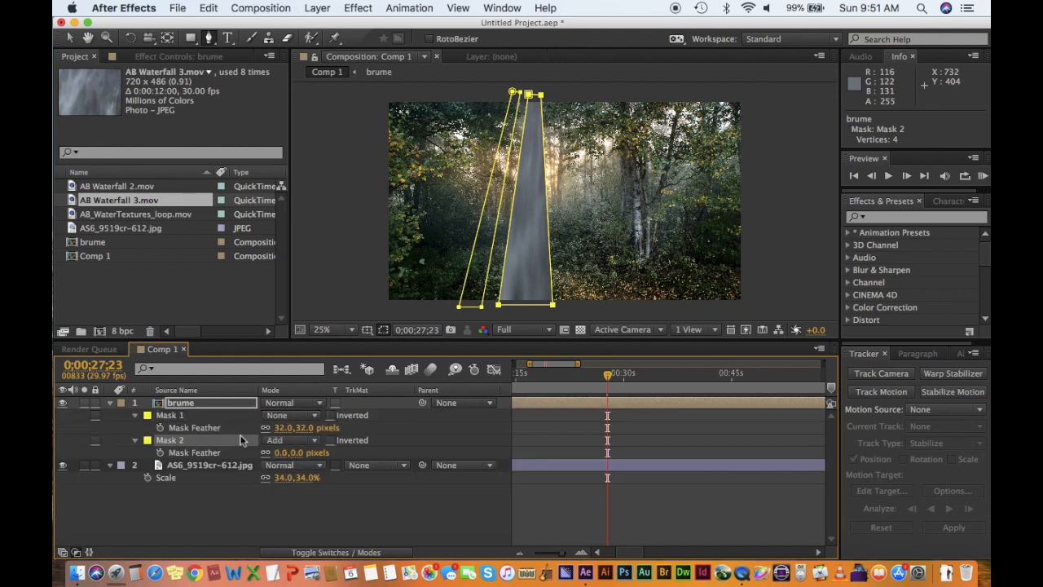
drag(281, 452, 304, 459)
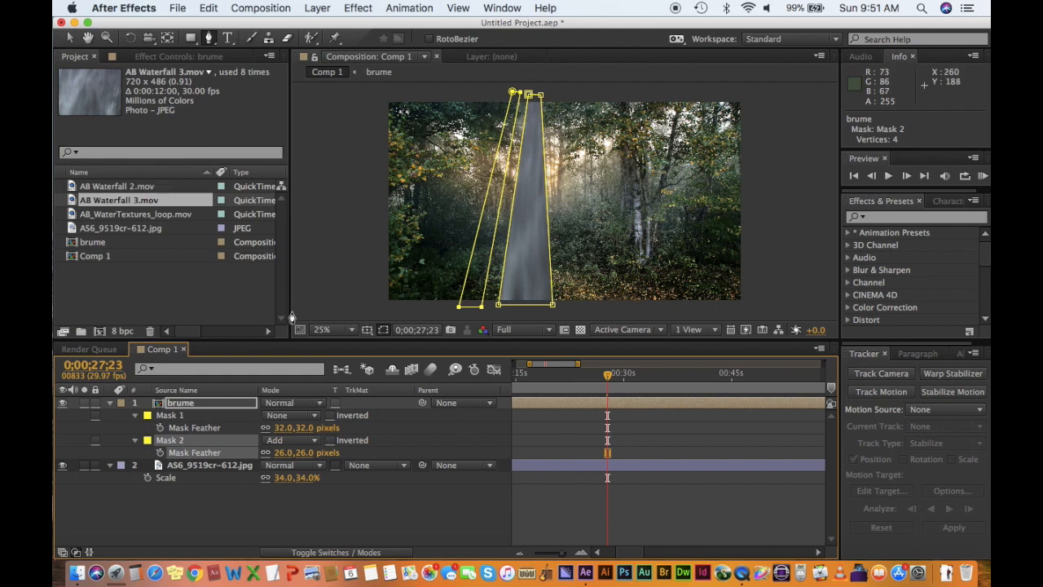
click(282, 443)
click(286, 454)
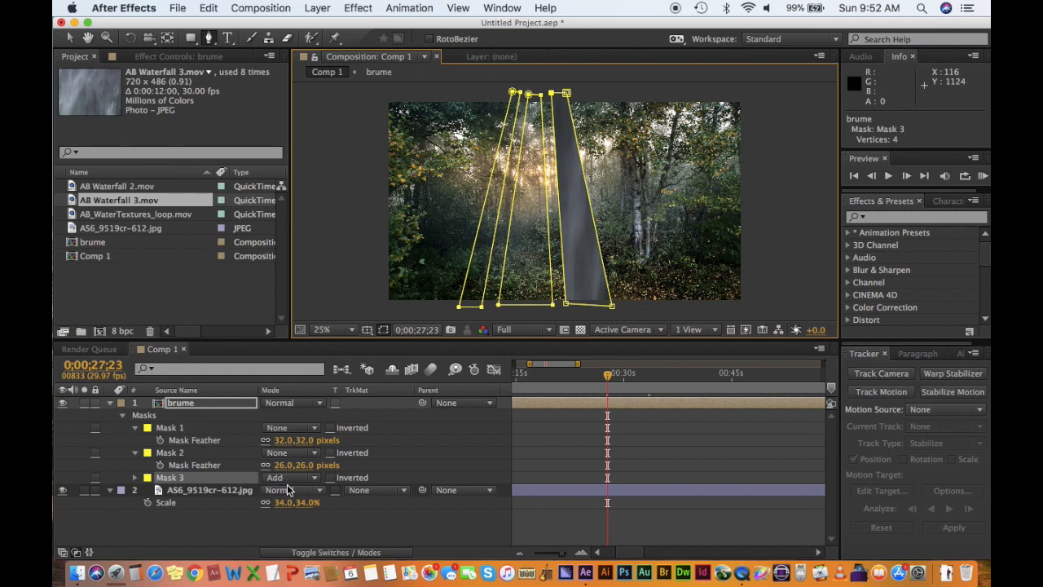
Step: Feather Mask 3 of the brume layer by 32 pixels and set the modes of Mask 1 and Mask 2 to Add
key(f)
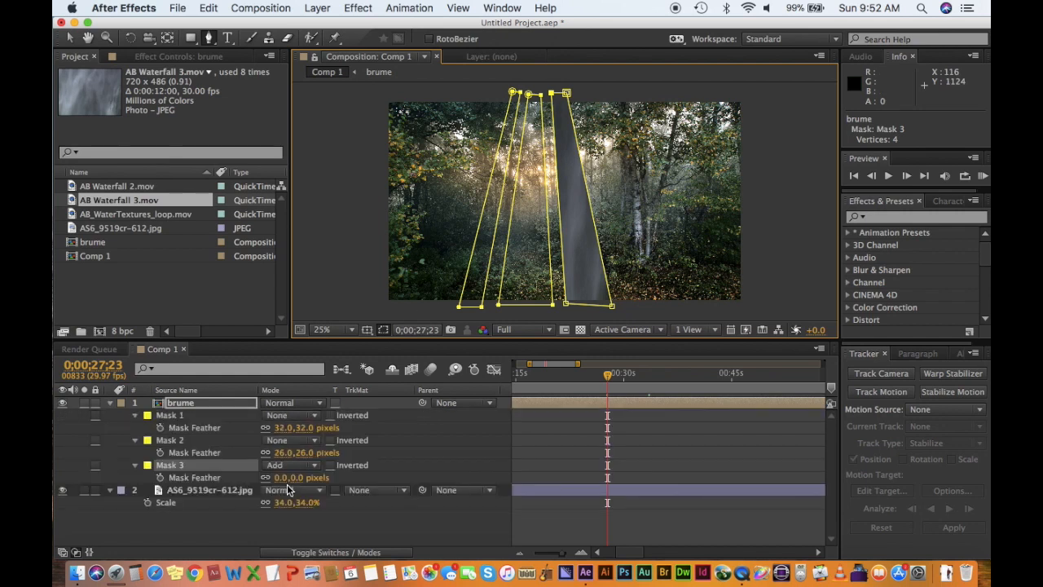
drag(281, 477, 302, 479)
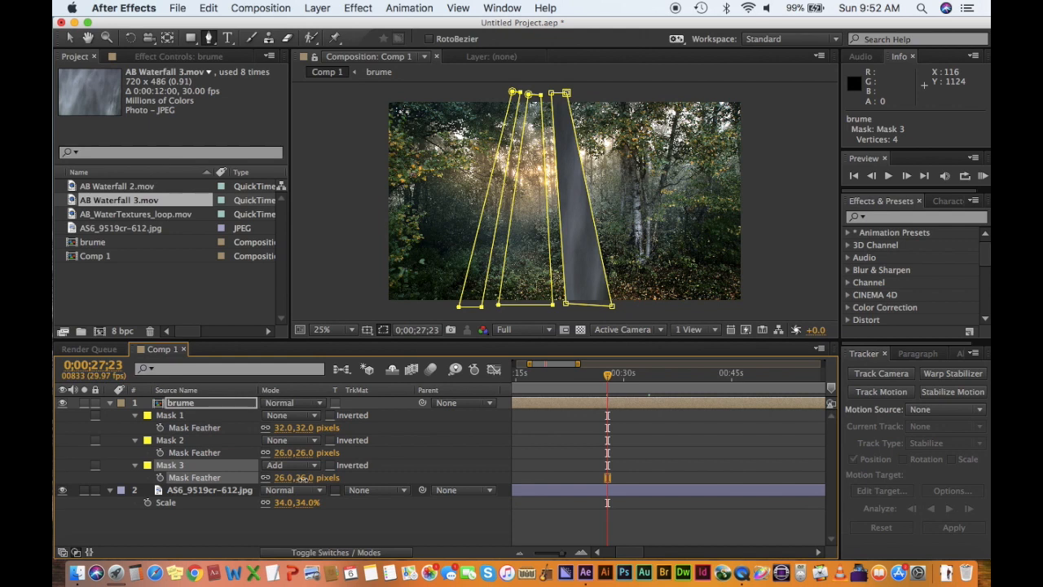
click(293, 417)
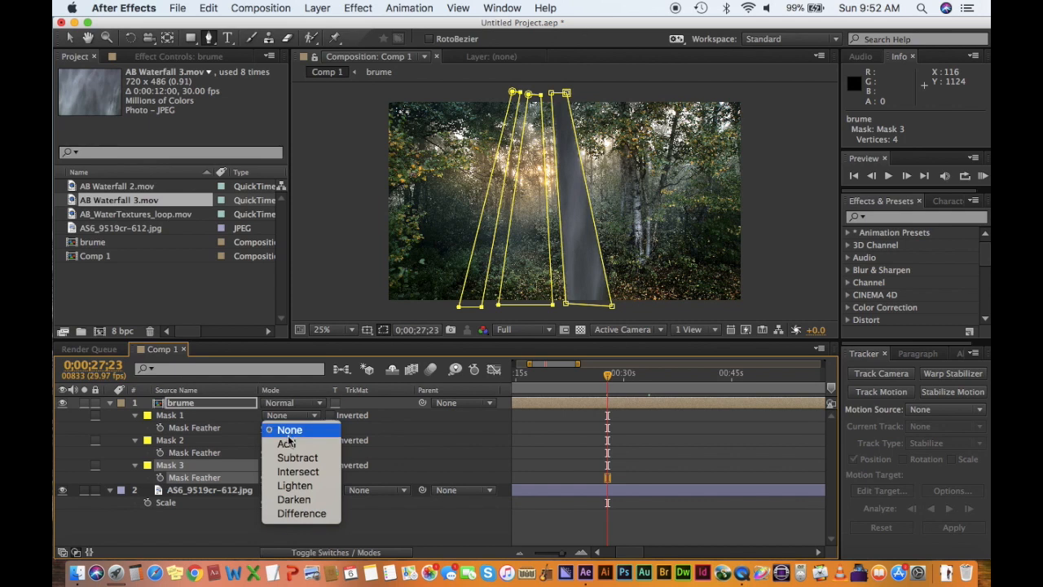
click(287, 438)
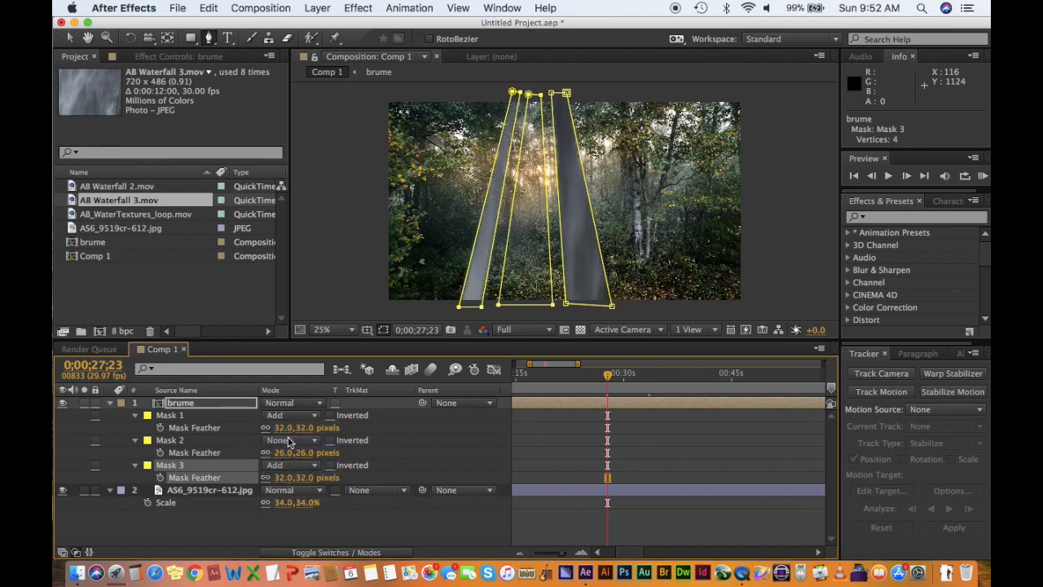
click(287, 436)
click(286, 467)
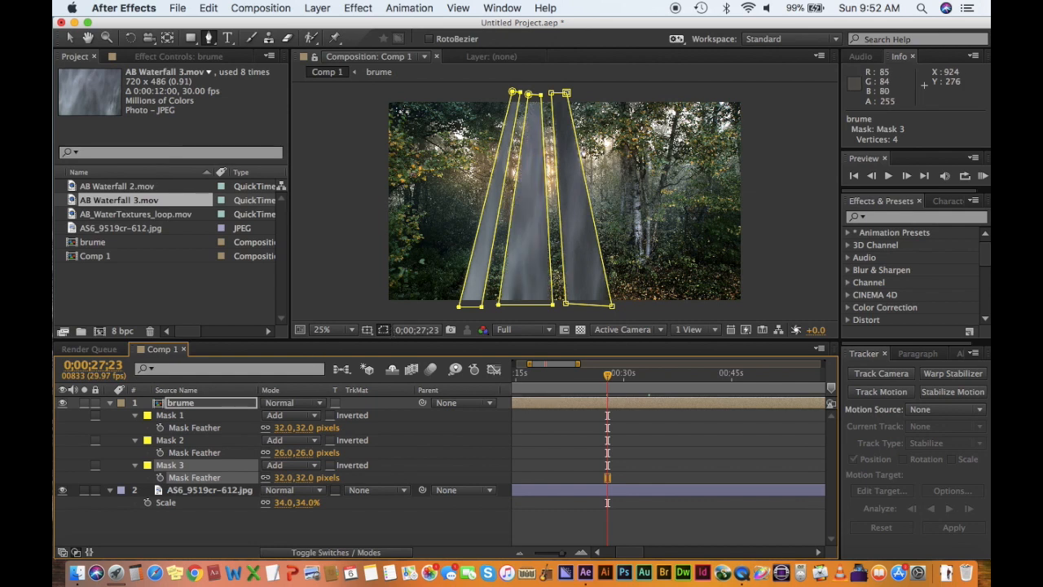
Step: Hide the mask outlines in the composition view and, at 0;00;18;18, apply the Levels effect to the brume layer
click(387, 333)
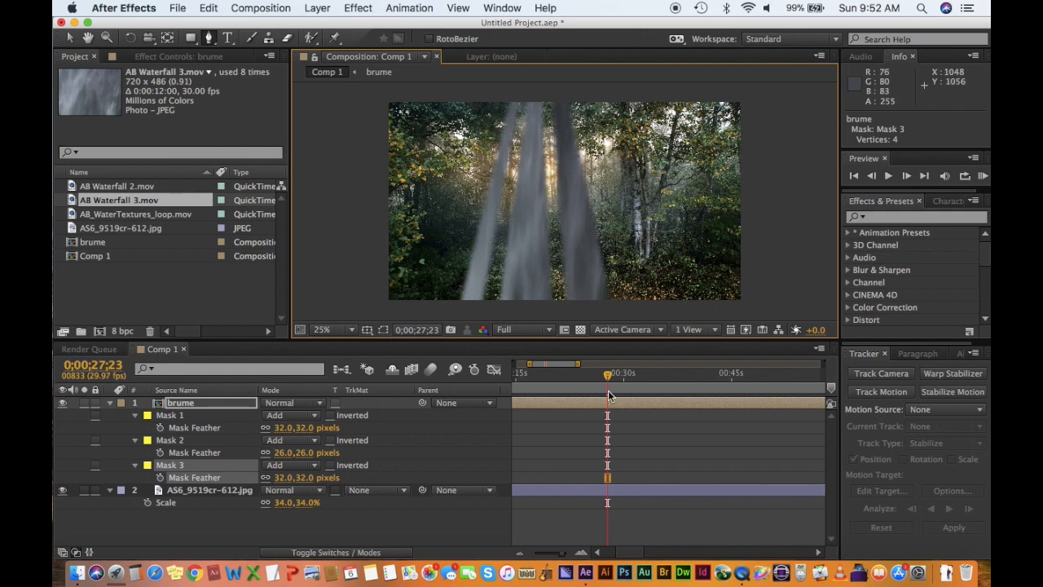
drag(606, 378, 541, 377)
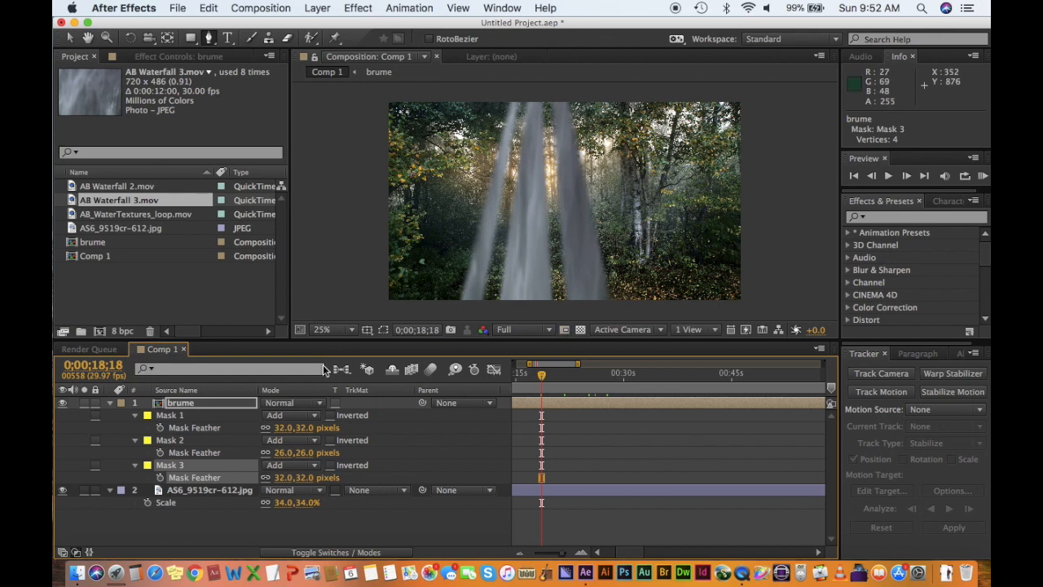
click(229, 403)
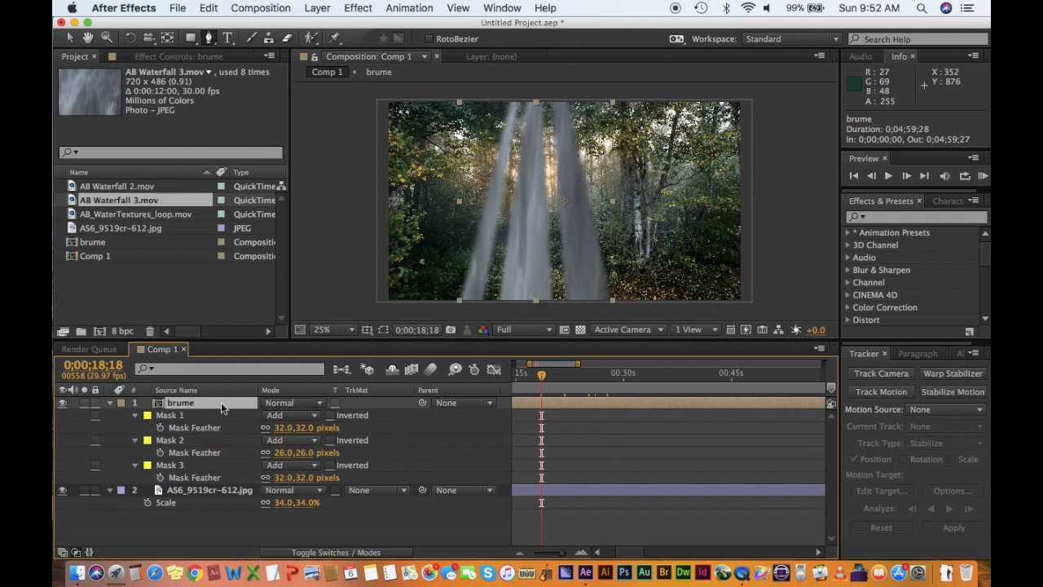
click(901, 216)
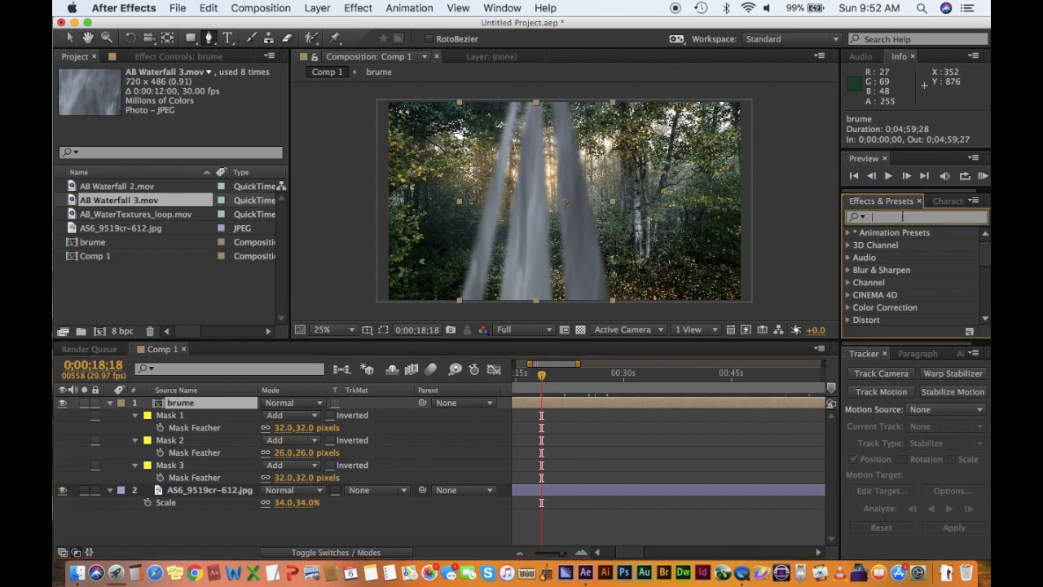
text(l)
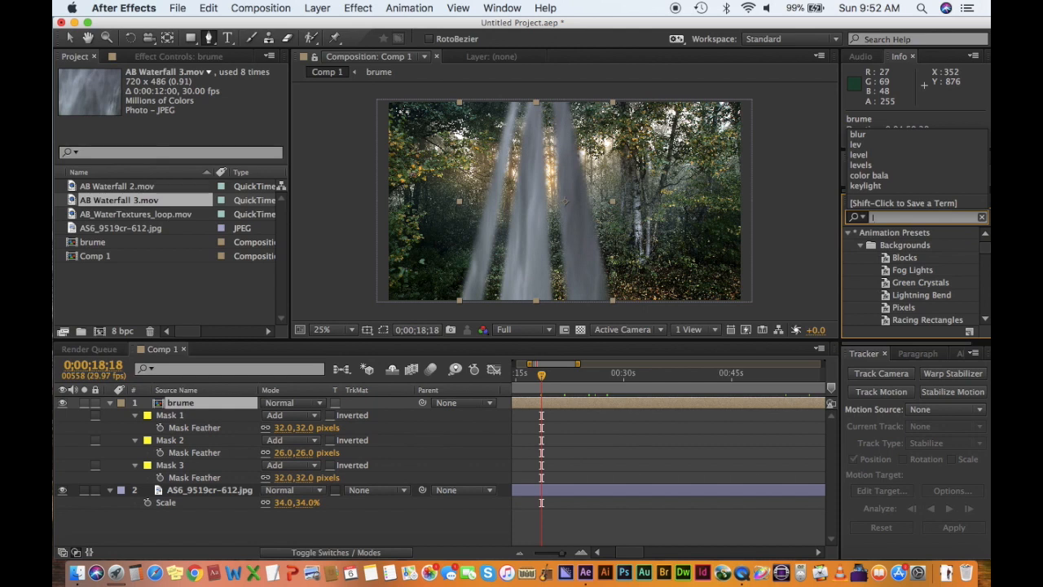
text(evel)
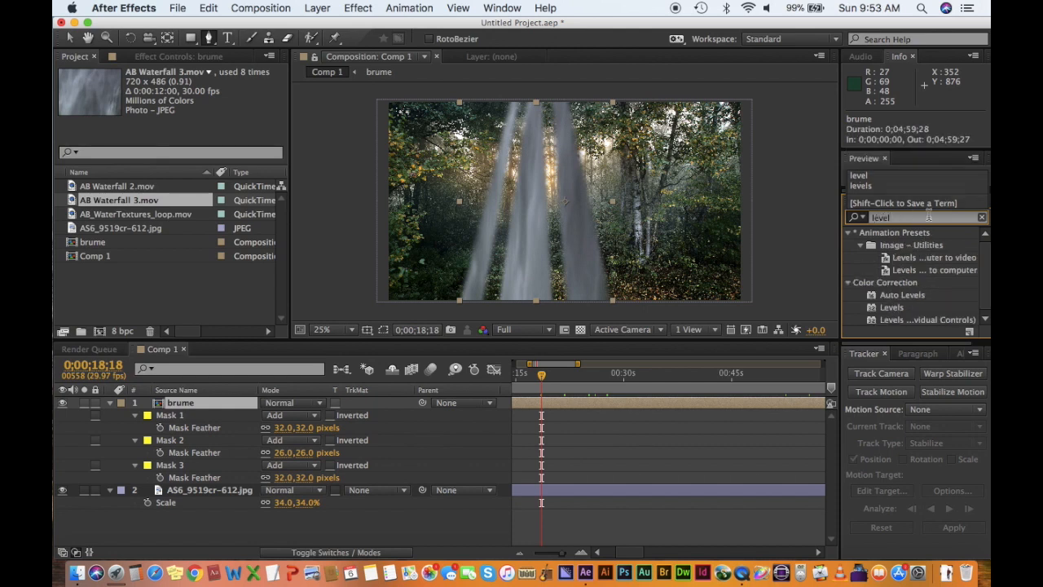
click(910, 309)
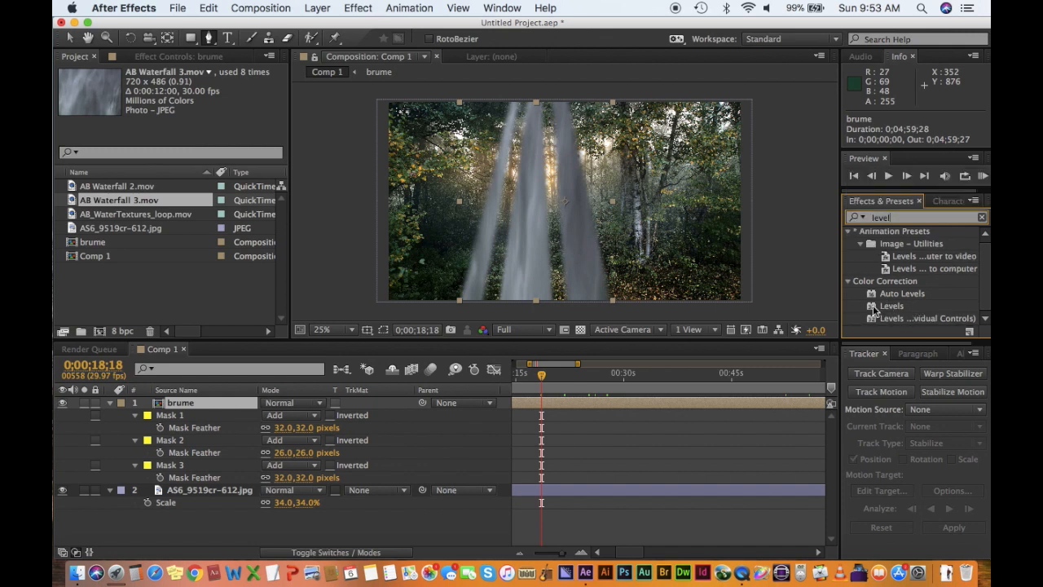
drag(872, 310, 760, 405)
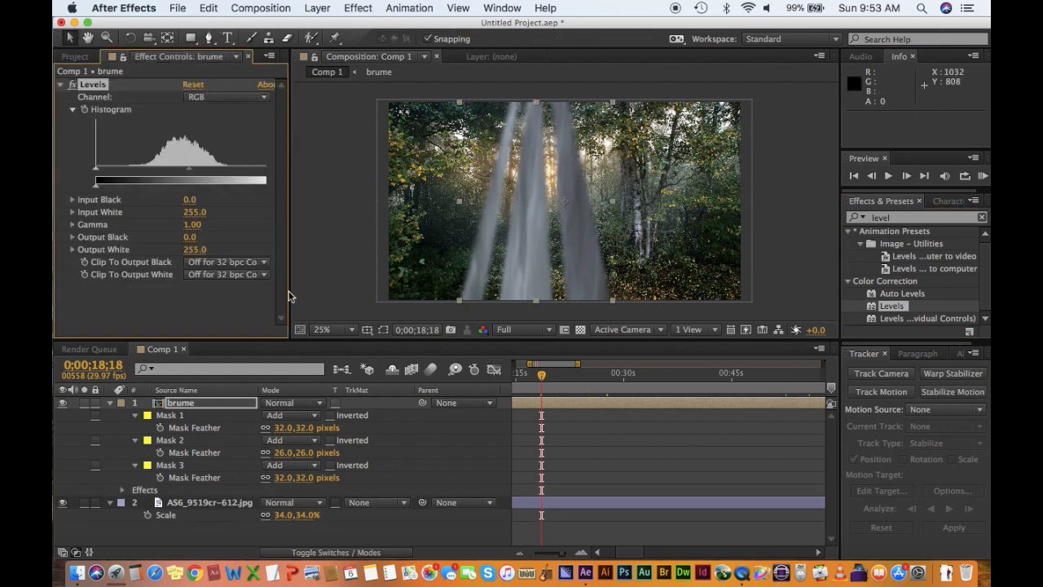
Step: Brighten the brume layer by lowering the Levels Input White to 181 on the RGB channel
drag(290, 294, 318, 275)
drag(282, 175, 236, 175)
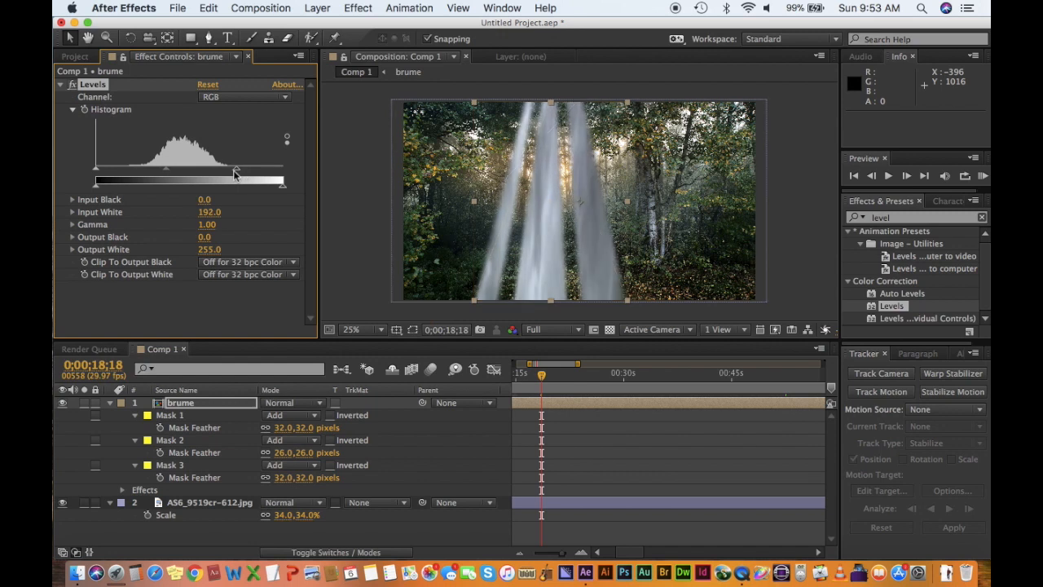
drag(234, 175, 232, 173)
drag(231, 168, 228, 169)
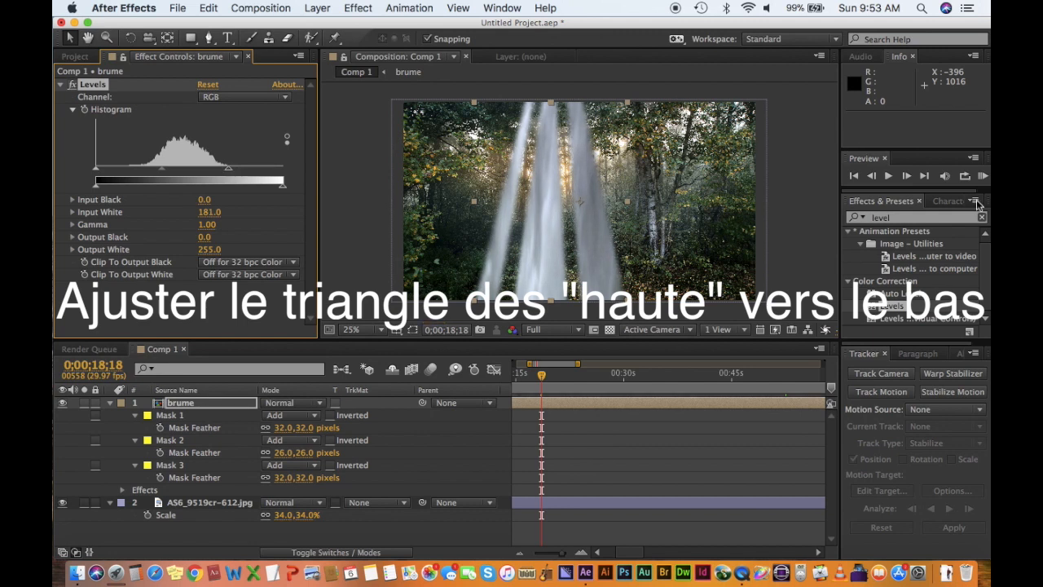
Step: Apply the Fast Blur effect to the brume layer and set its Blurriness to 44
click(892, 220)
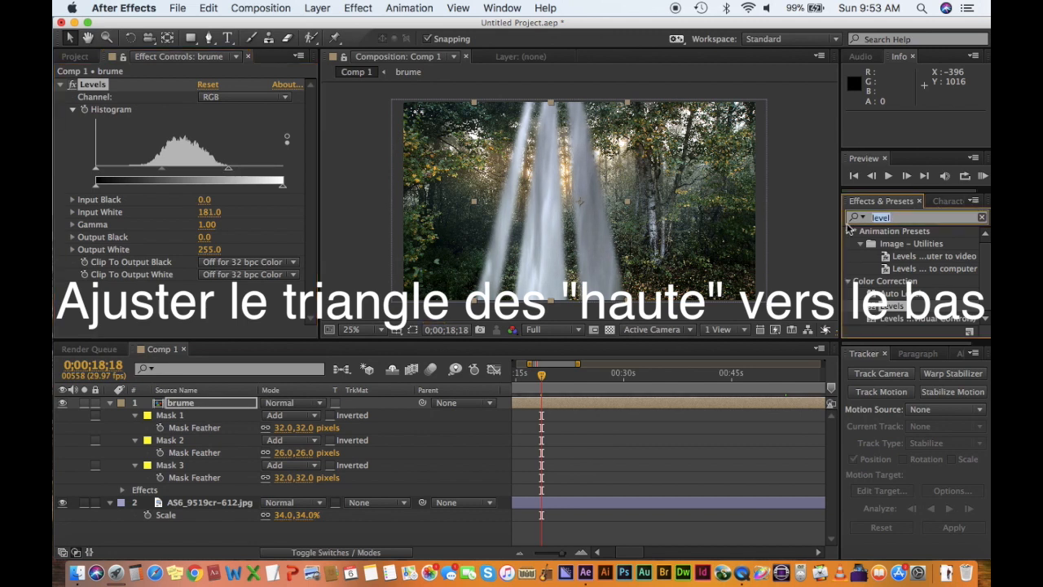
text(blur)
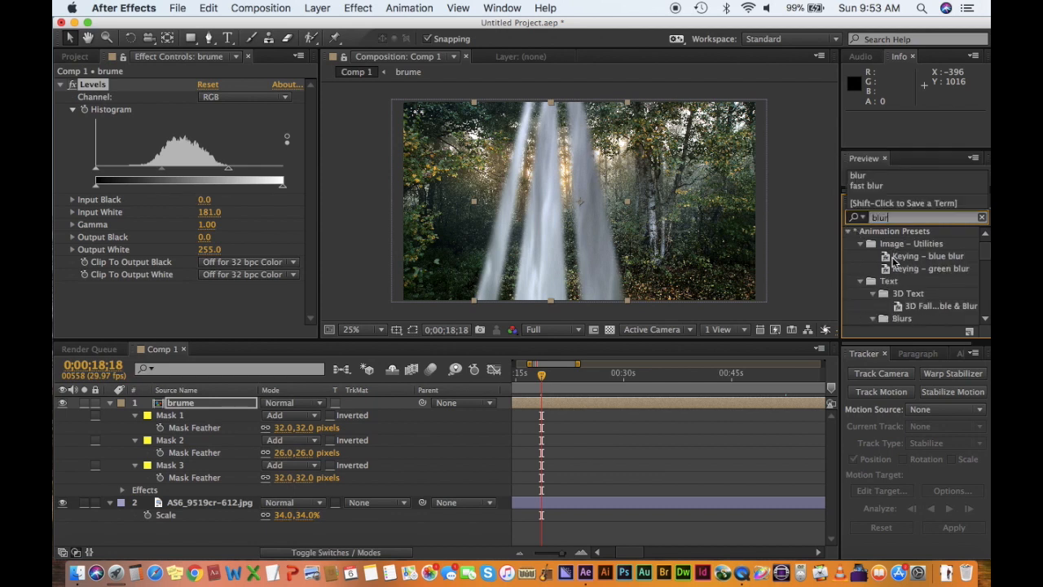
scroll(894, 282, down, 2)
scroll(894, 282, down, 5)
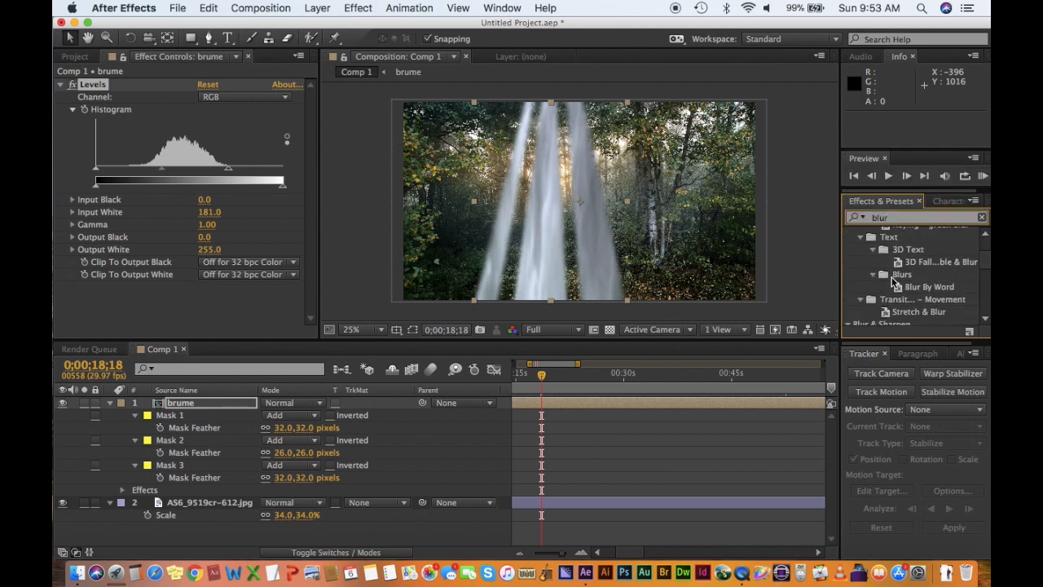
scroll(894, 282, down, 3)
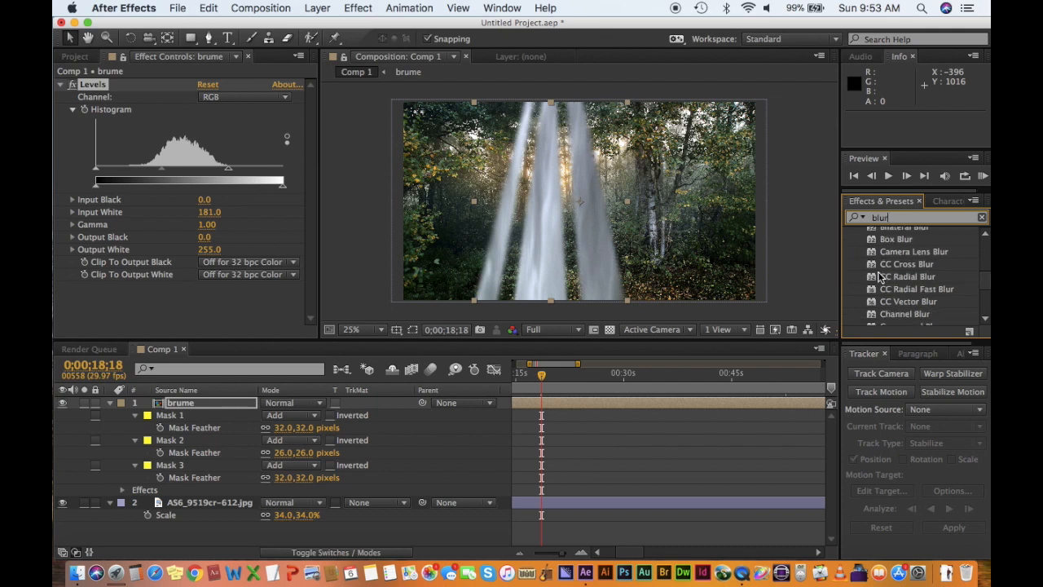
scroll(880, 278, down, 2)
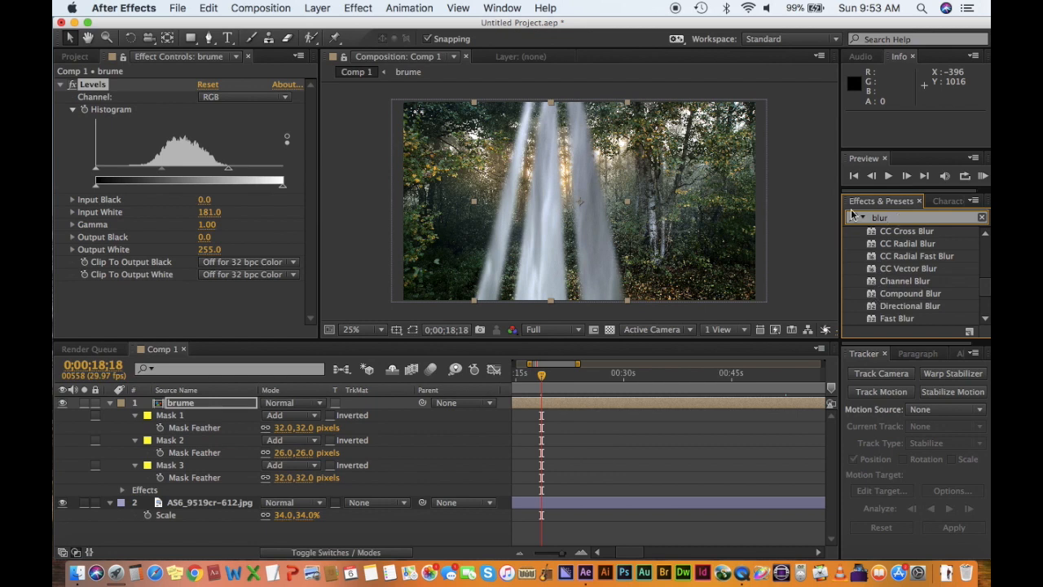
scroll(876, 285, down, 1)
scroll(876, 287, down, 1)
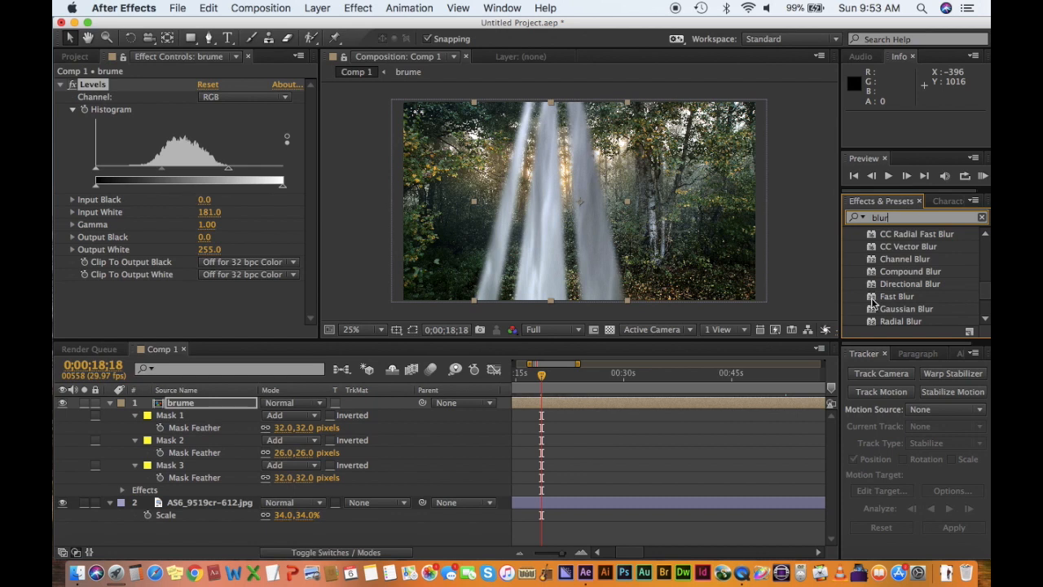
click(874, 298)
double_click(873, 299)
drag(205, 299, 227, 299)
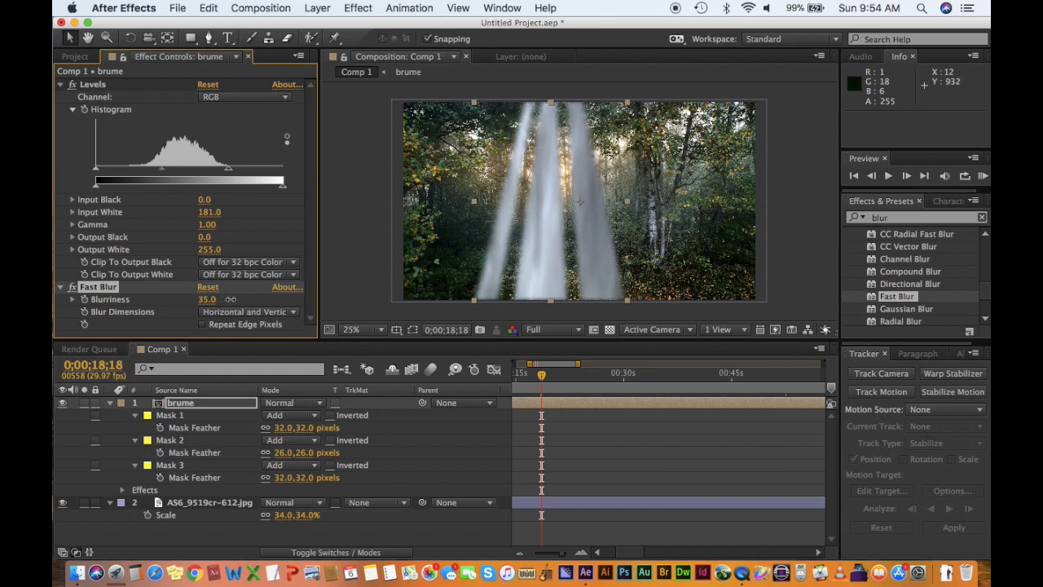
drag(205, 301, 209, 299)
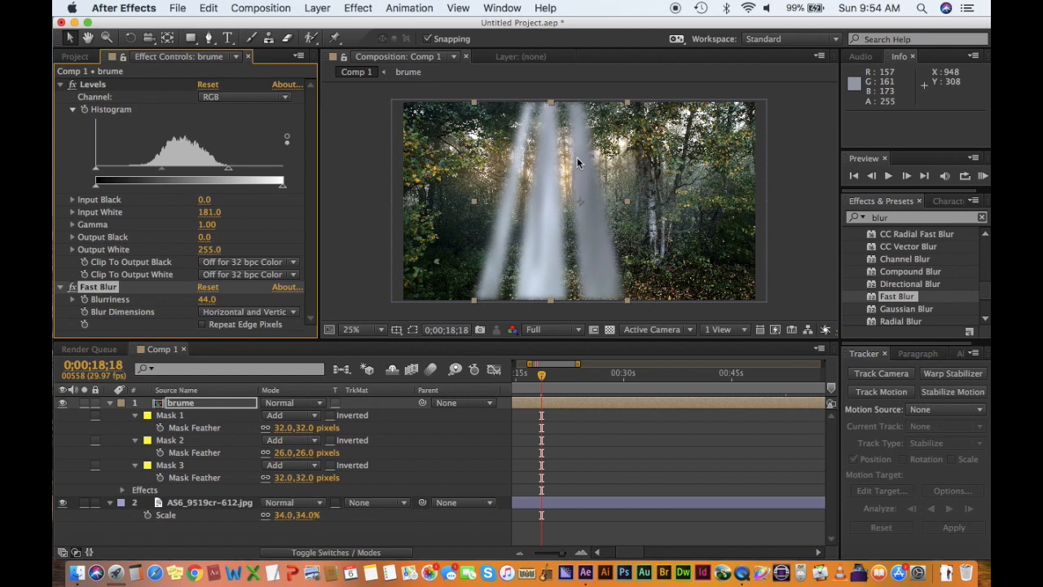
Step: Set the brume layer's blending mode to Overlay and check the mist over the forest photo at 0;00;20;16
click(196, 404)
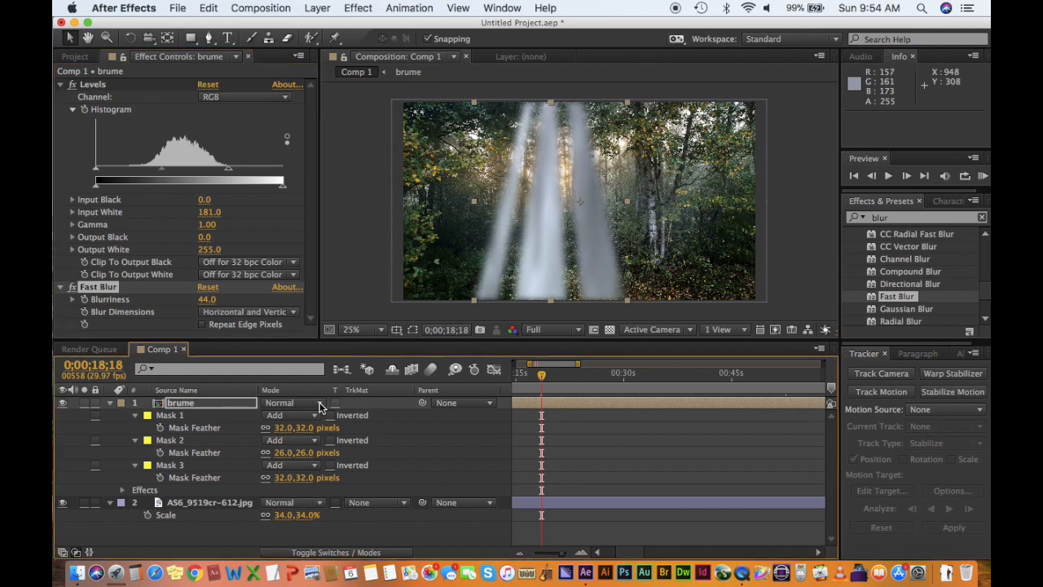
click(320, 406)
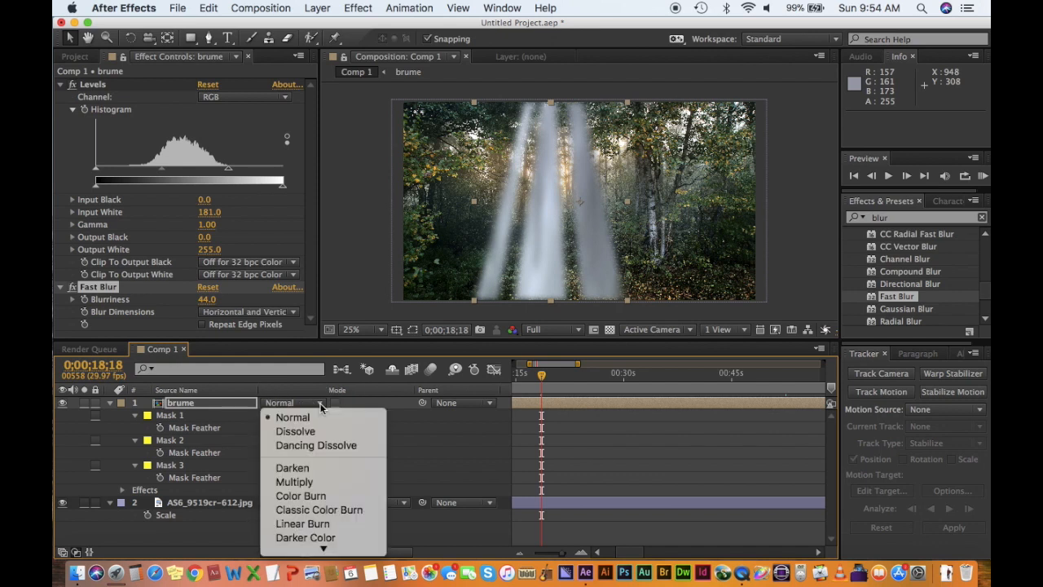
scroll(322, 522, down, 5)
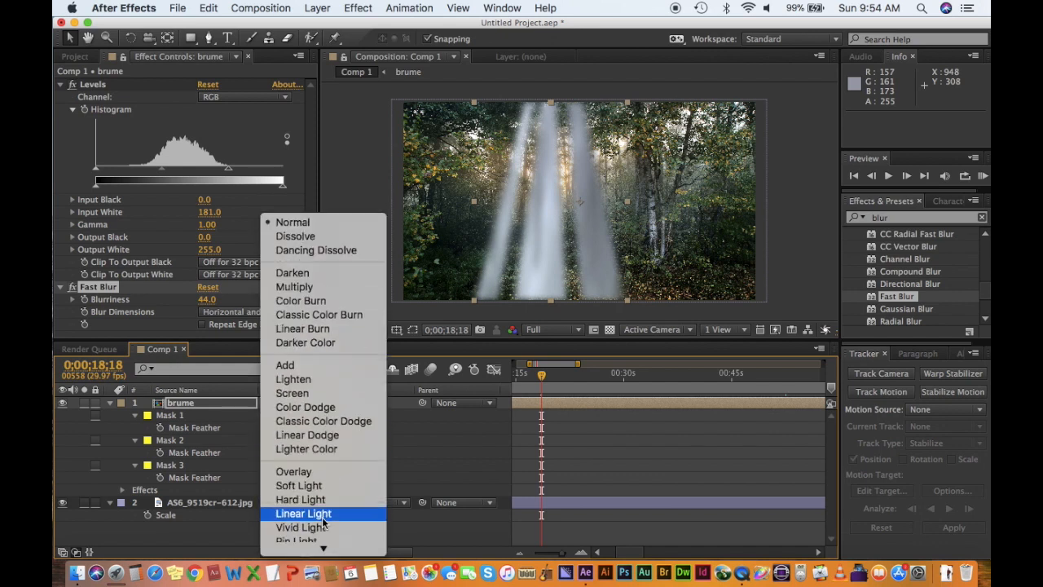
scroll(323, 482, down, 3)
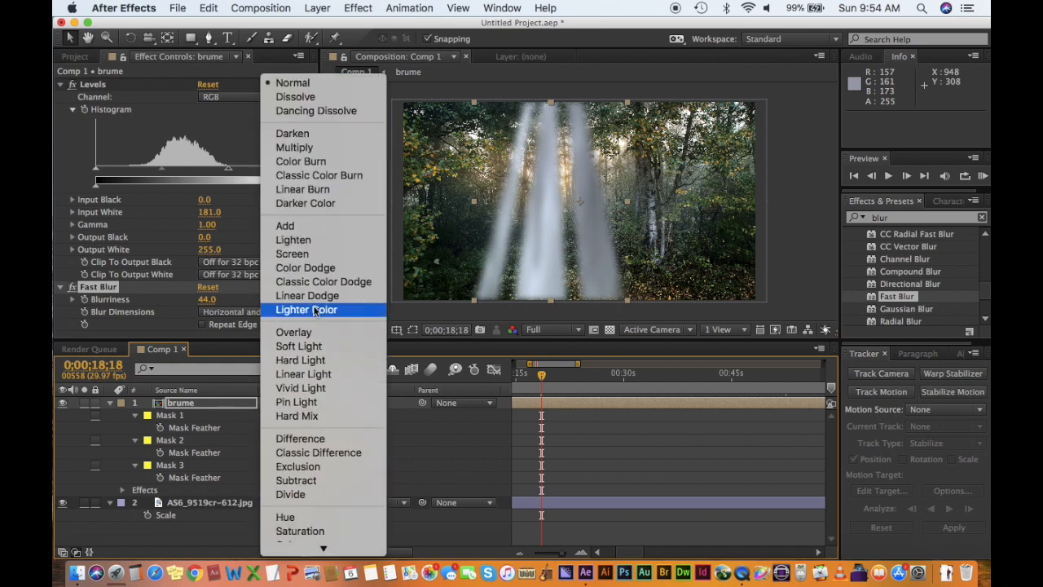
click(312, 332)
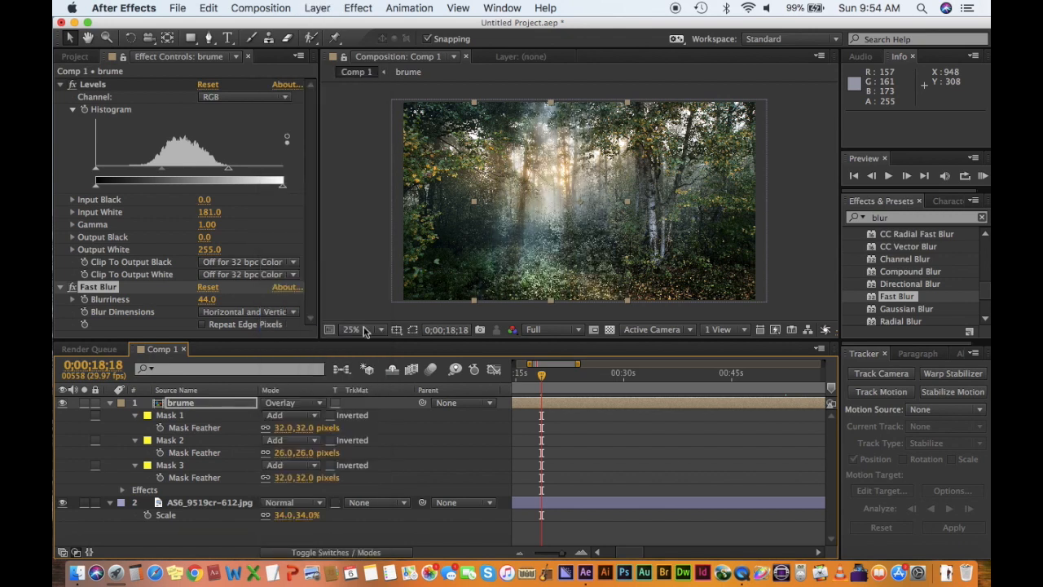
drag(541, 374, 556, 375)
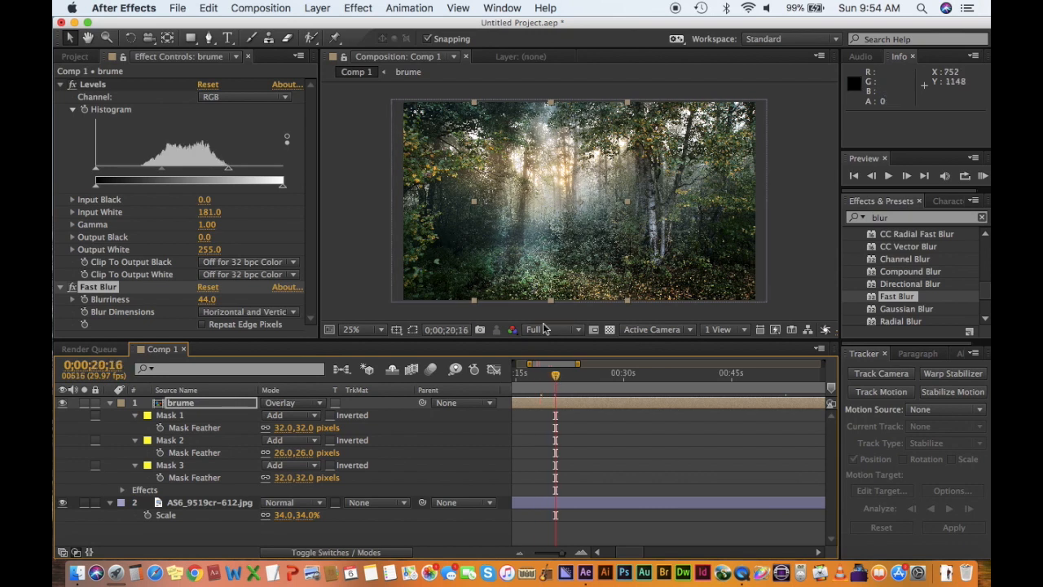
Step: Preview the mist over the forest photo, then collapse the brume layer and duplicate it three times
click(888, 176)
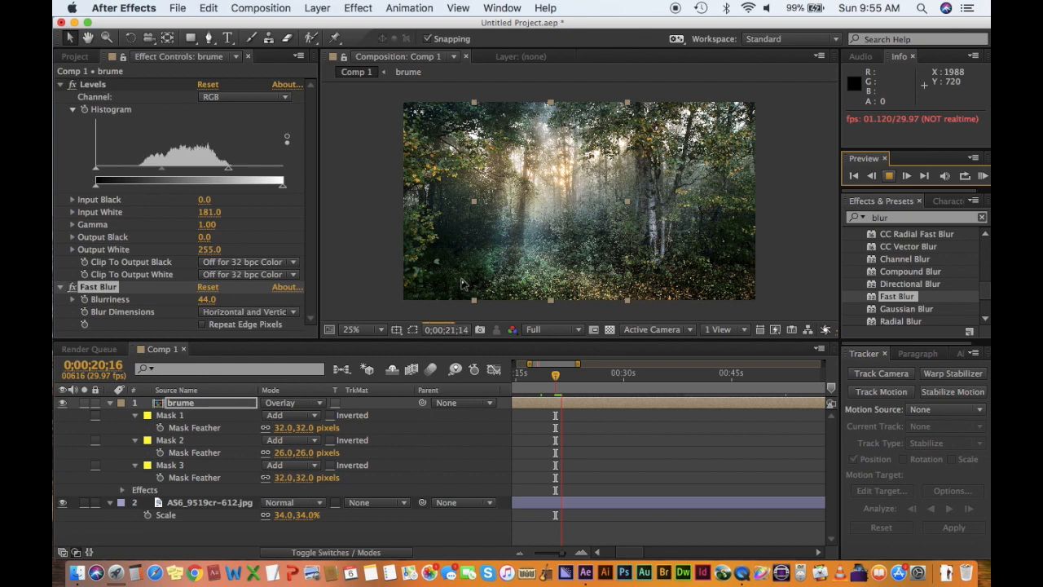
key(space)
click(216, 403)
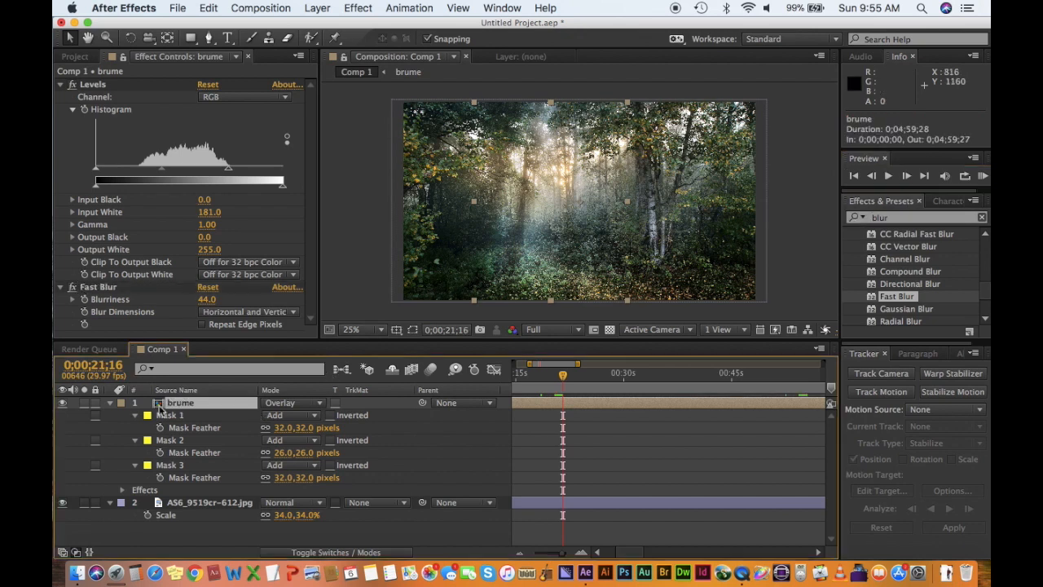
click(111, 403)
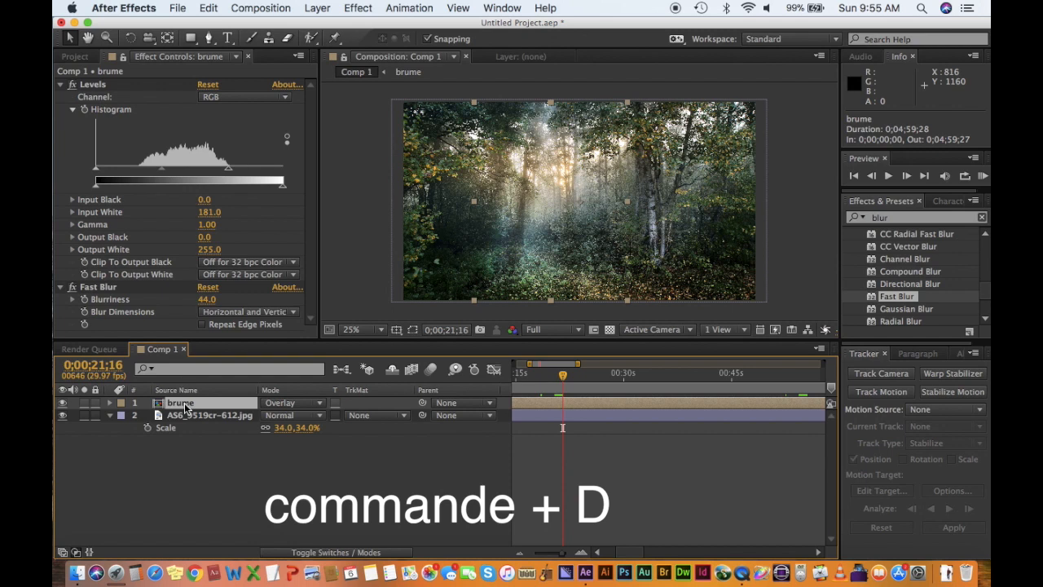
key(super+d)
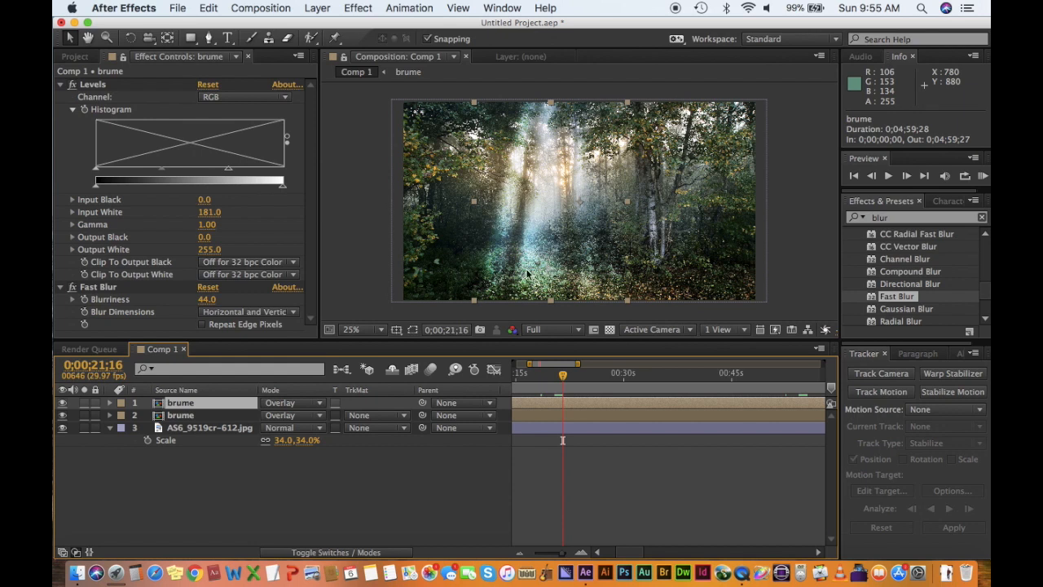
key(super+d)
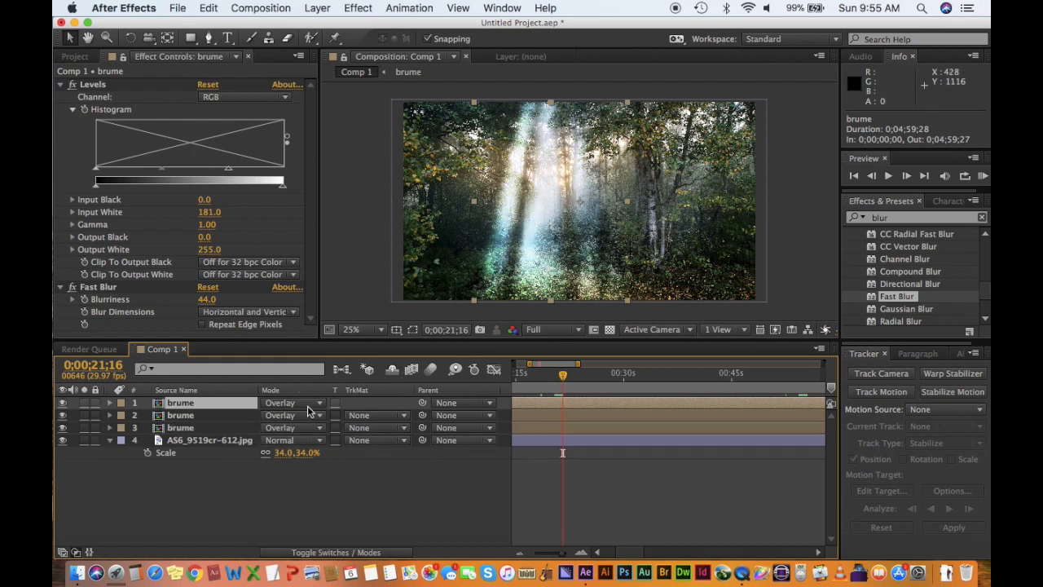
key(super+d)
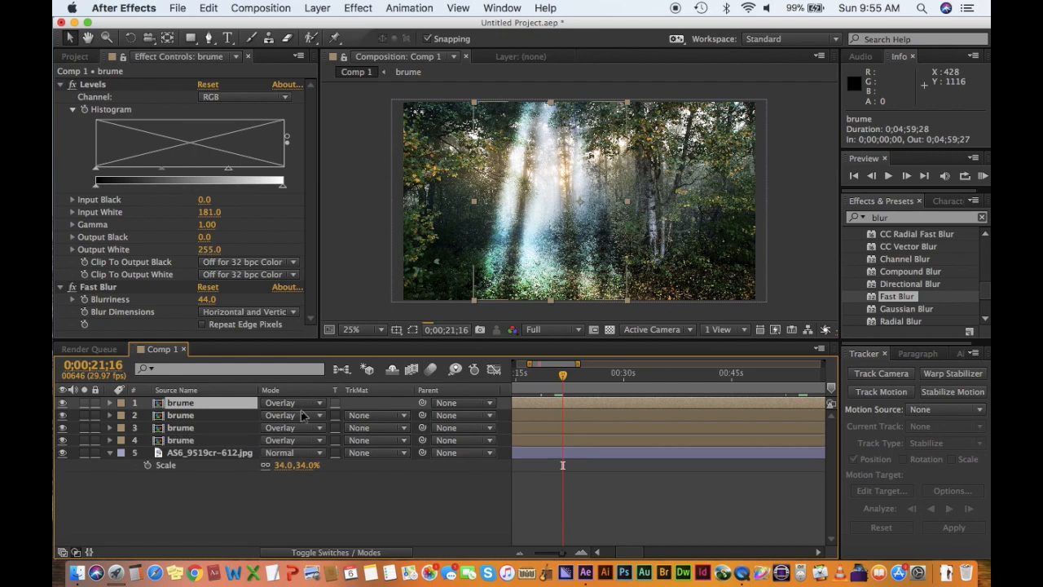
Step: Shift two of the brume copies sideways, setting Position to 1011, 540 for layer 3 and 1026, 540 for layer 2
click(214, 432)
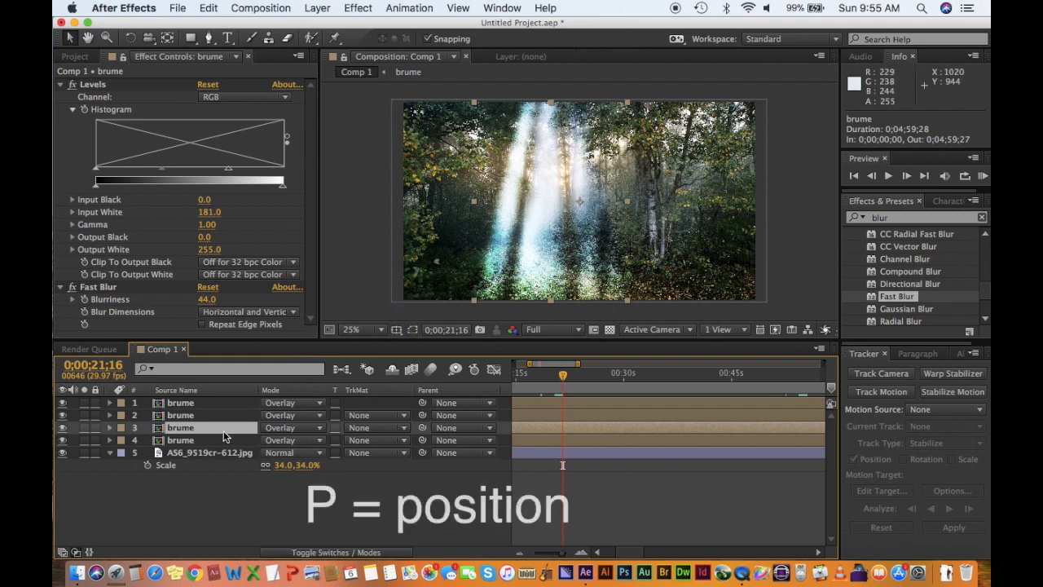
key(p)
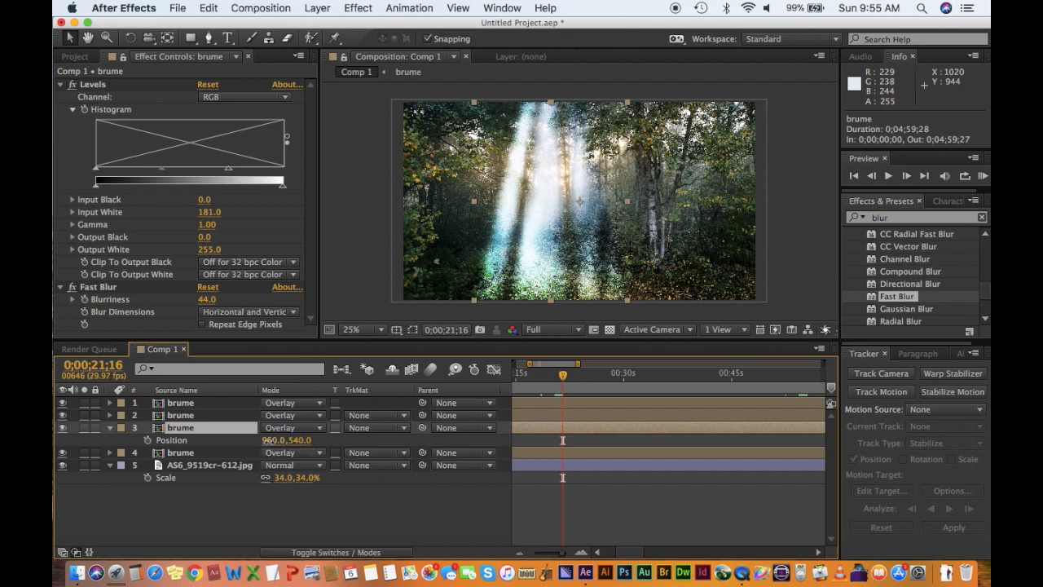
drag(271, 440, 313, 441)
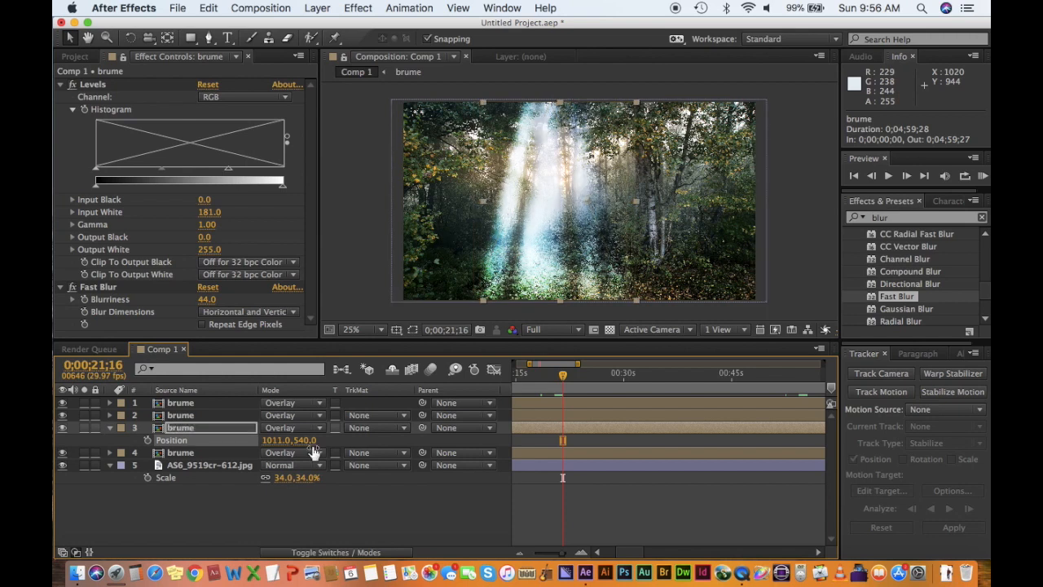
click(234, 417)
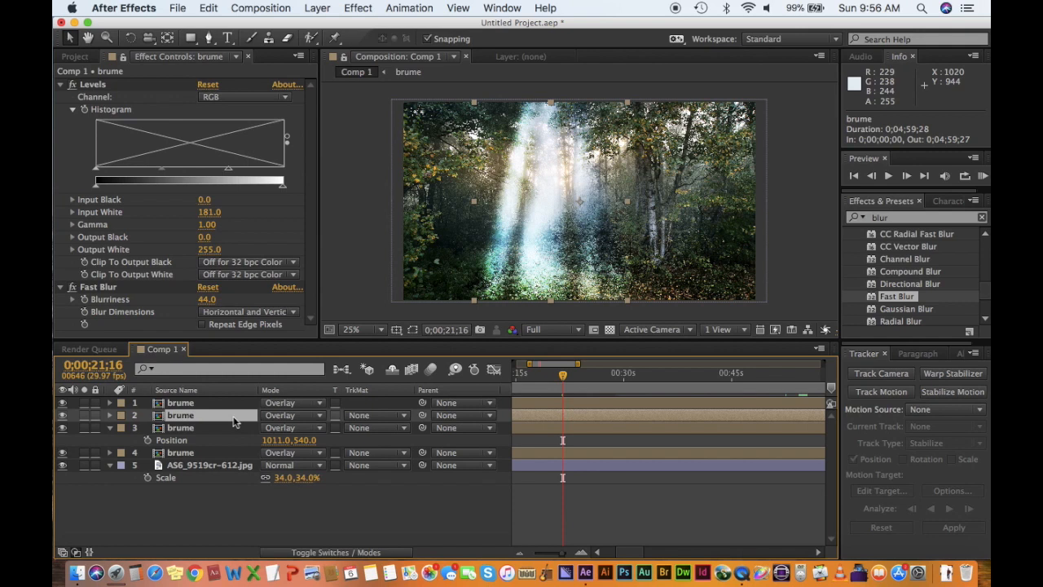
key(p)
drag(269, 427, 323, 427)
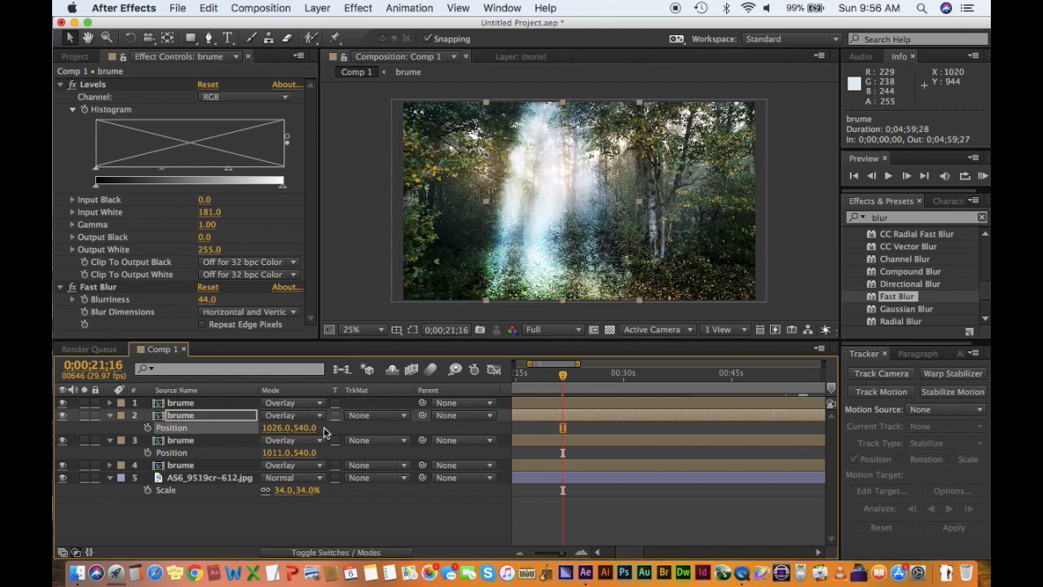
Step: Offset the topmost brume copy, layer 1, horizontally by setting its Position to 1201, 540
click(231, 403)
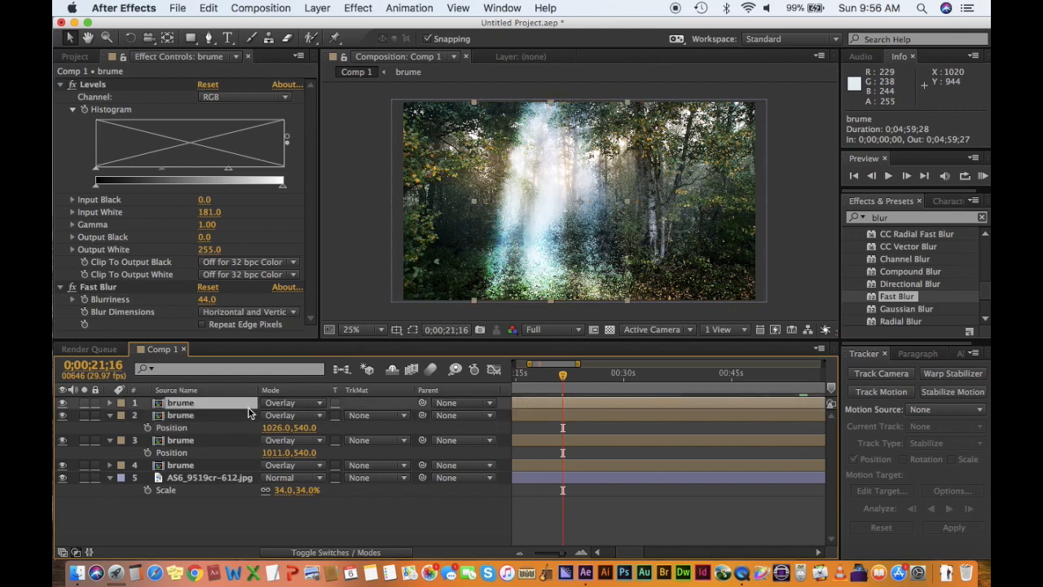
key(p)
click(286, 414)
drag(287, 415, 364, 413)
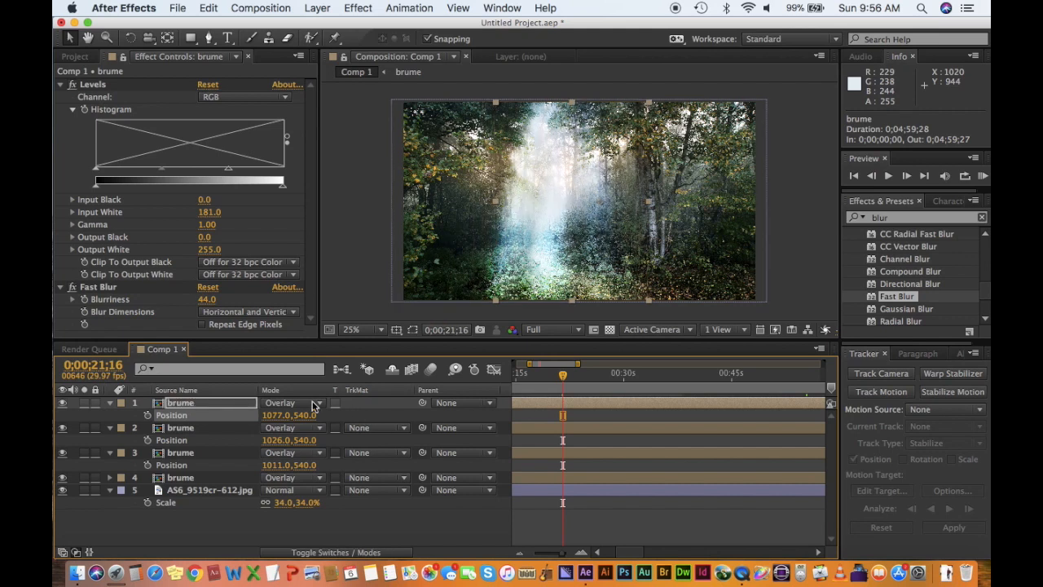
drag(277, 416, 365, 417)
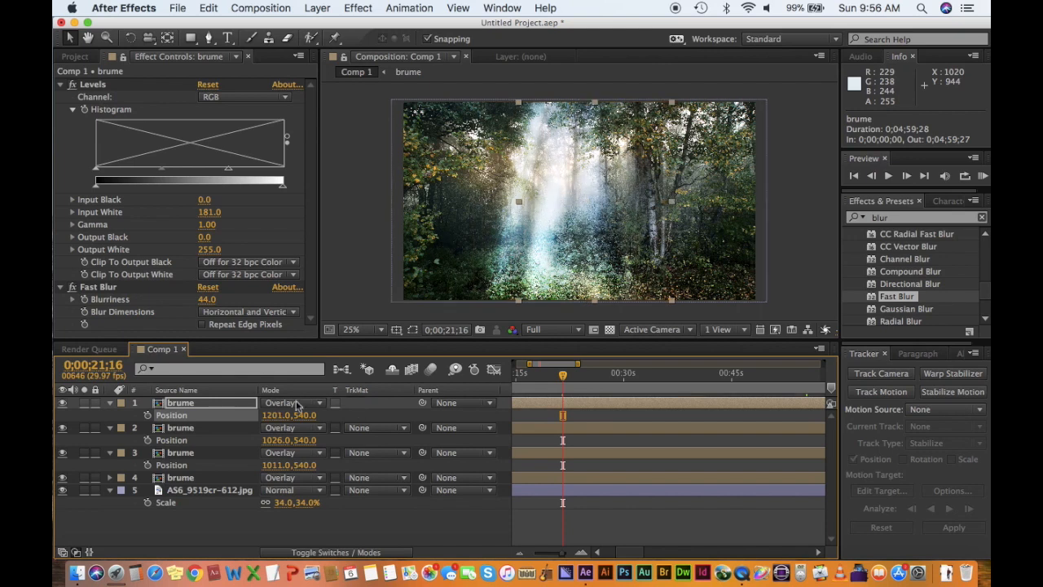
Step: Set Position to 1085, 540 for brume layer 2 and 1072, 540 for layer 3, and preview the spread beams
drag(274, 440, 331, 440)
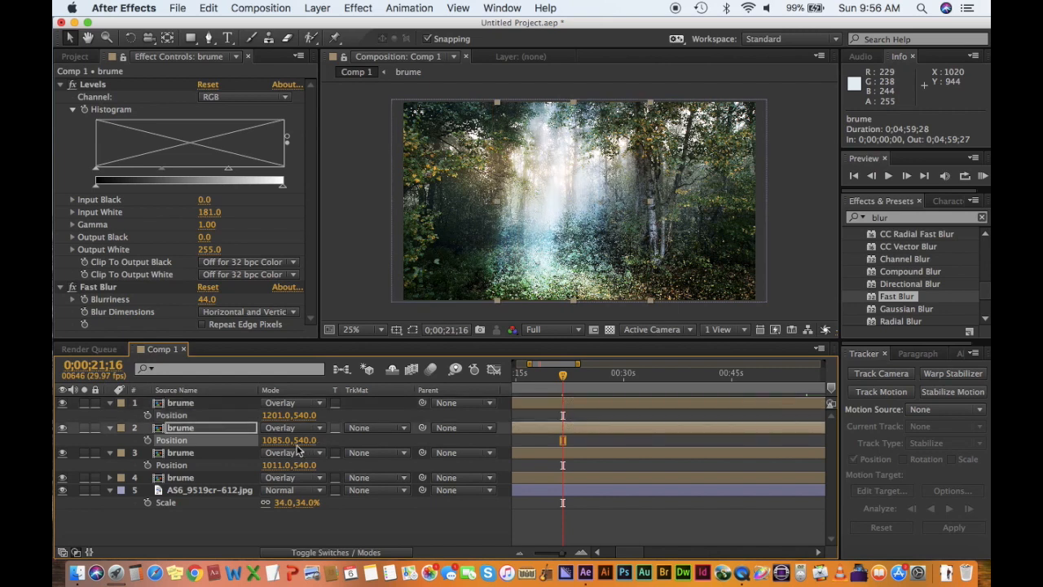
drag(277, 464, 321, 474)
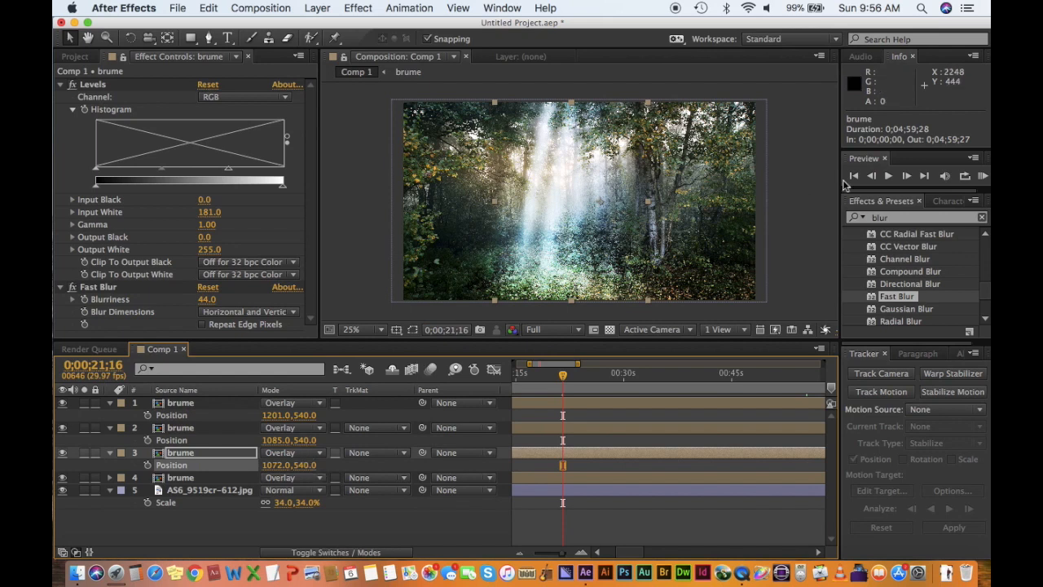
click(888, 176)
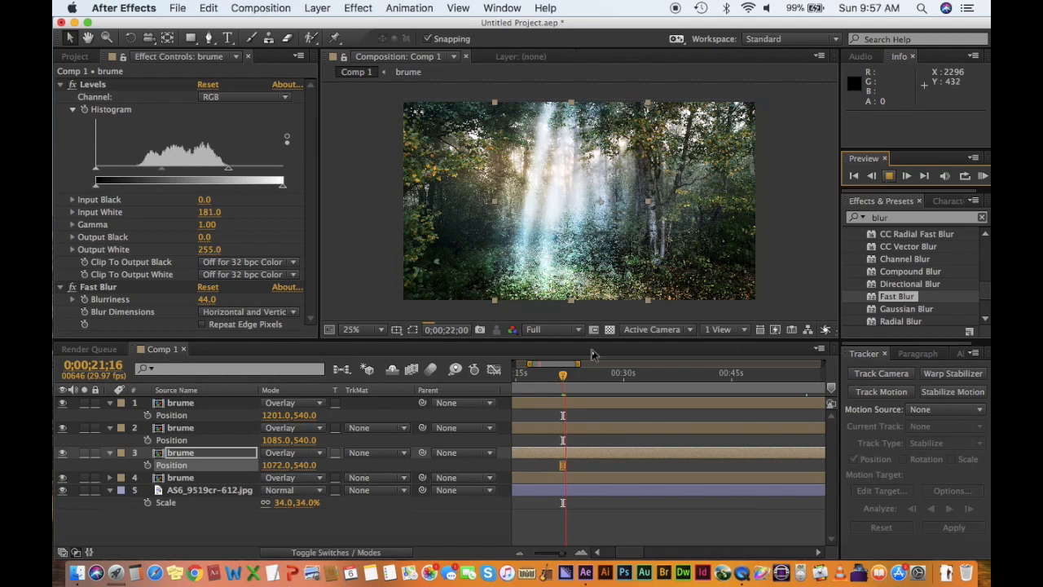
key(space)
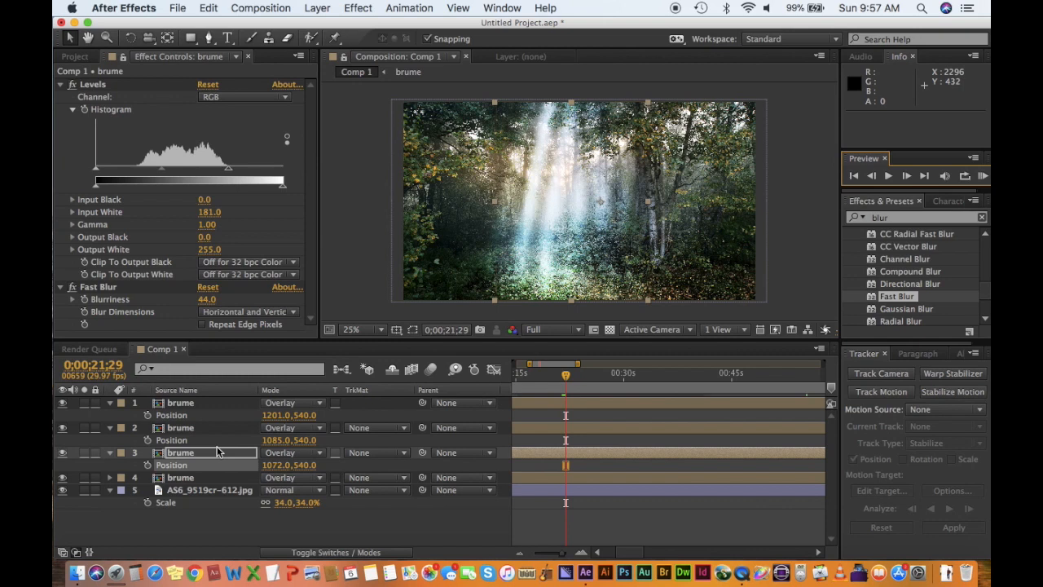
Step: Rotate the lowest brume layer, layer 4, by setting its Rotation to 19°
scroll(217, 451, right, 1)
click(213, 478)
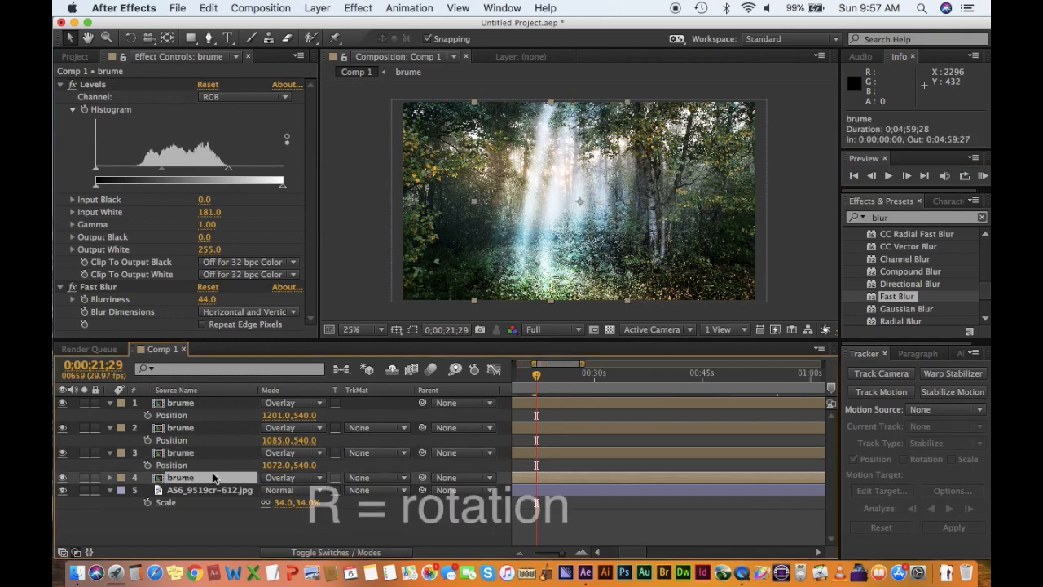
key(r)
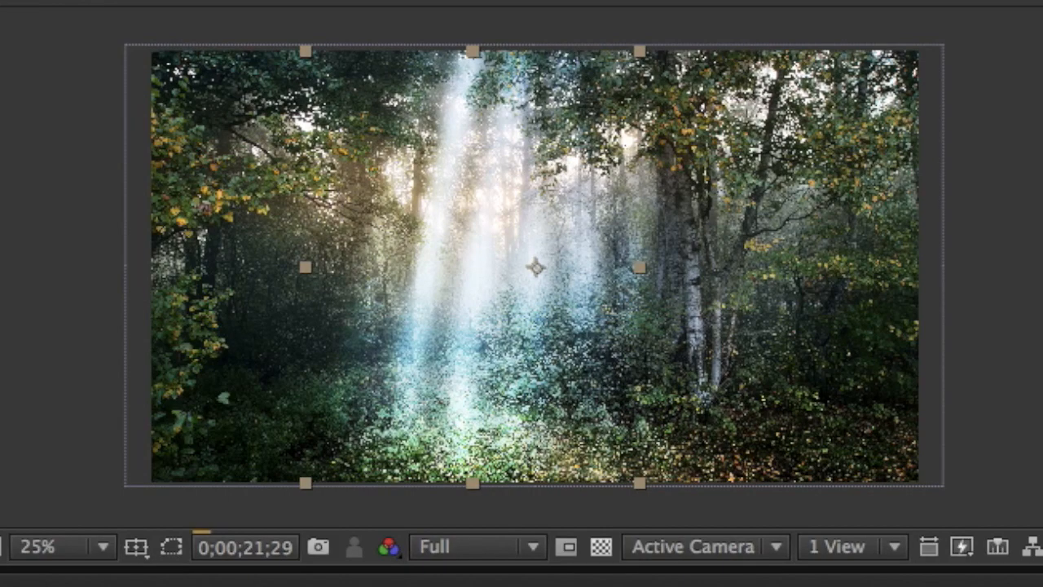
drag(17, 582, 43, 583)
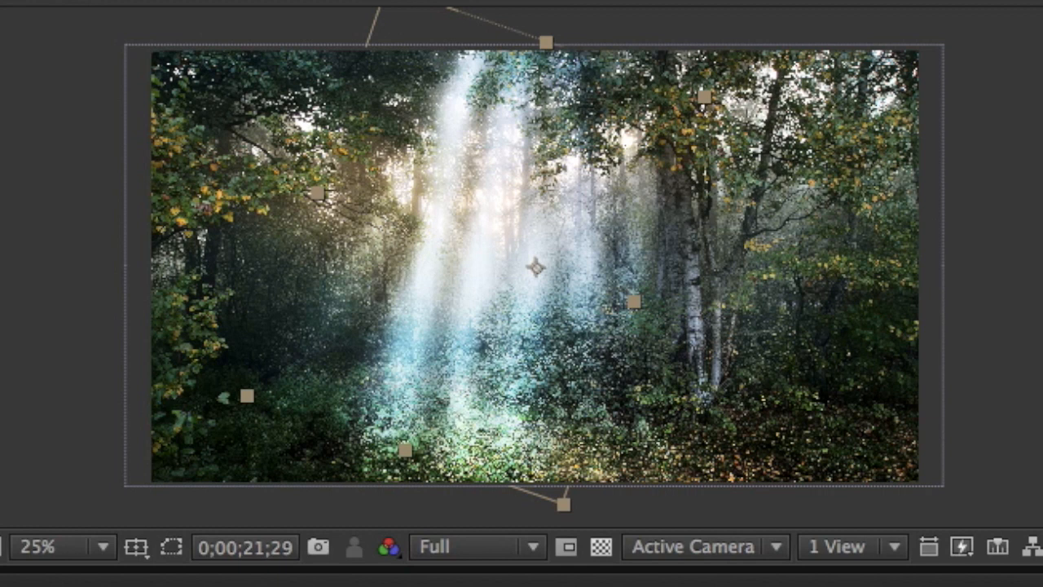
Step: Rotate the topmost brume layer, layer 1, by setting its Rotation to -18°
click(233, 404)
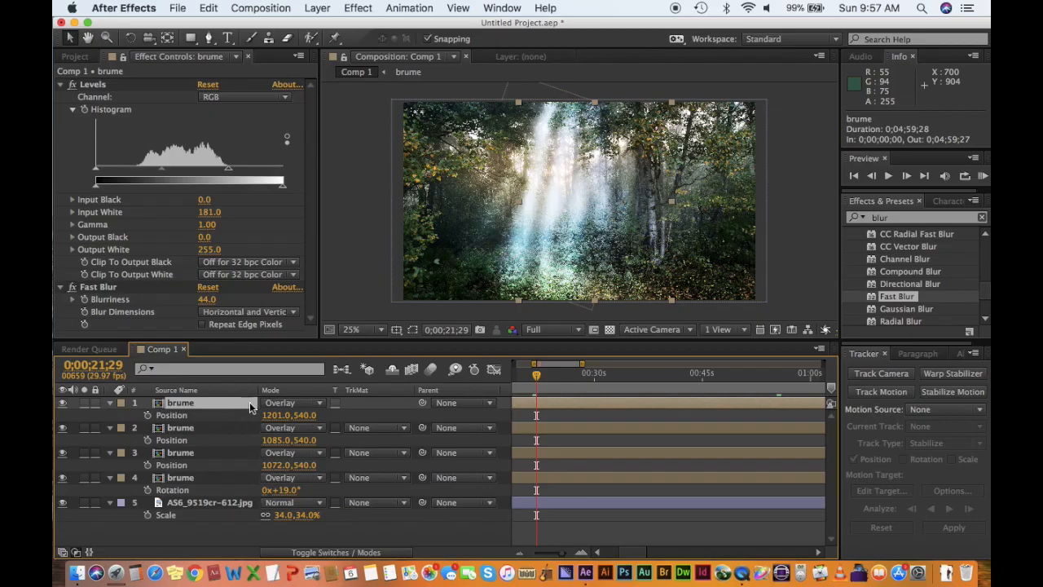
key(r)
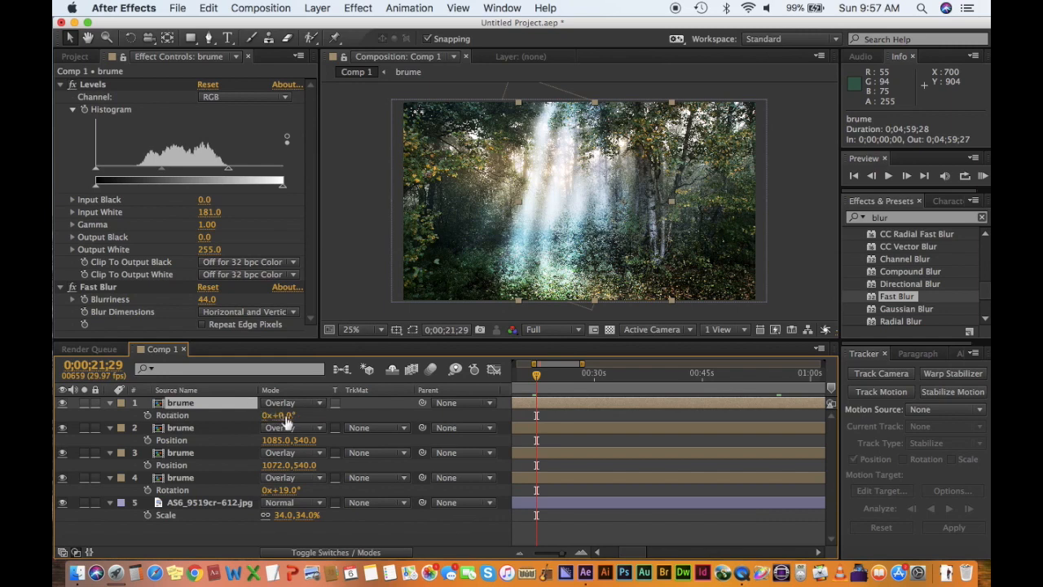
drag(277, 415, 276, 414)
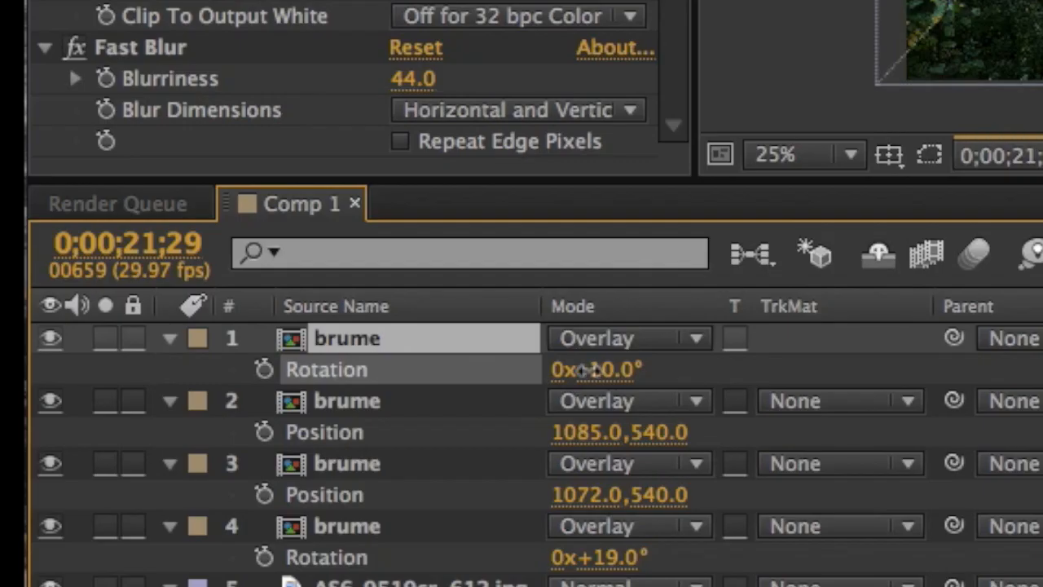
drag(585, 369, 582, 369)
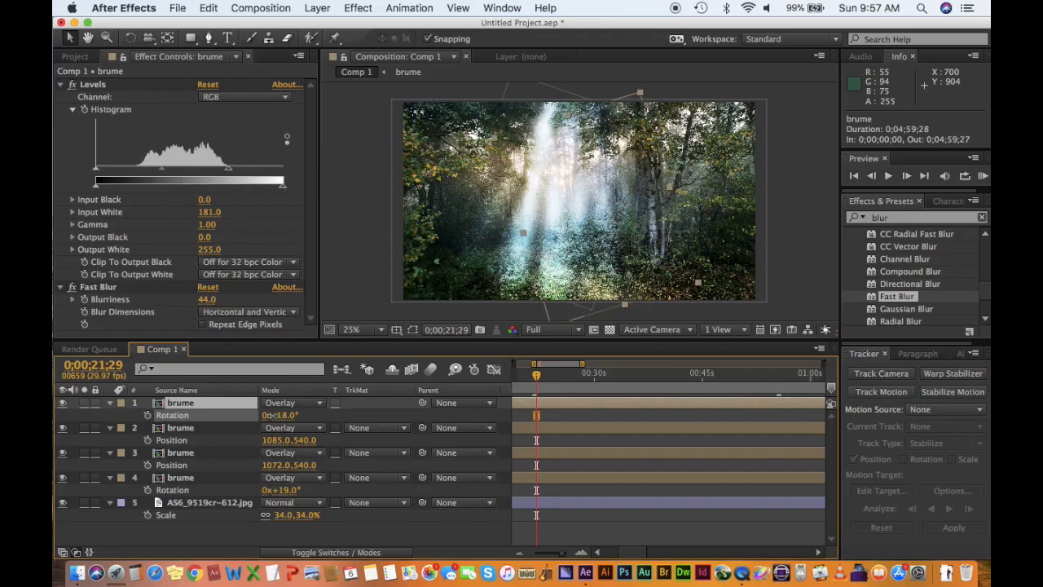
key(Return)
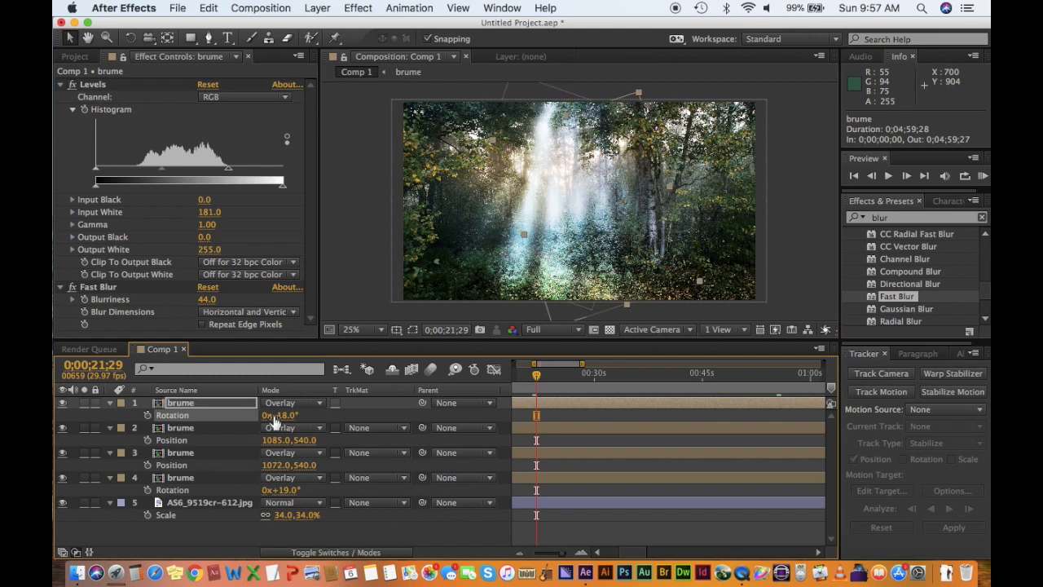
Step: Reposition brume layer 1 in the composition at about 1249, 466
key(p)
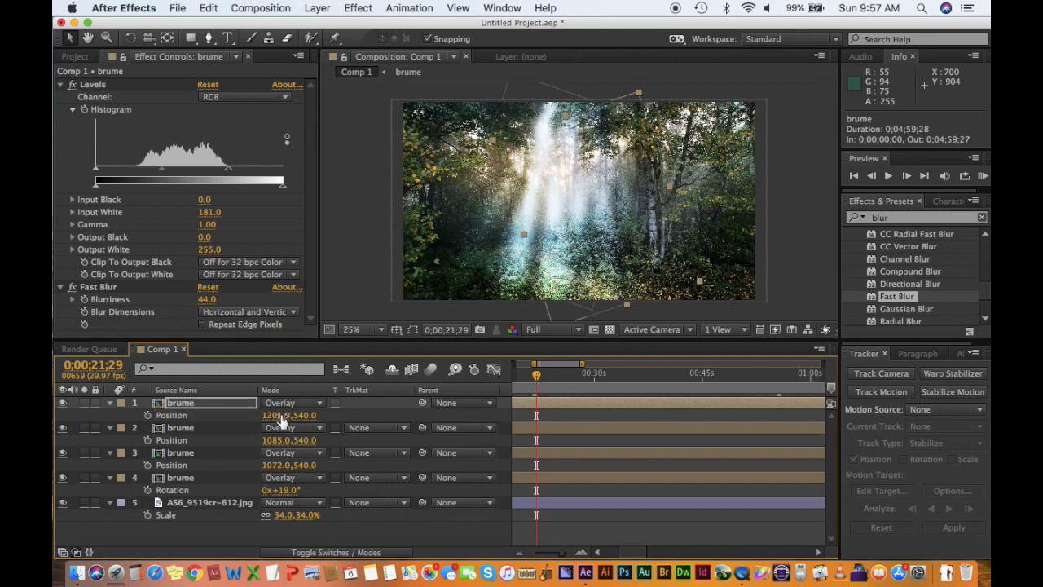
drag(281, 415, 336, 415)
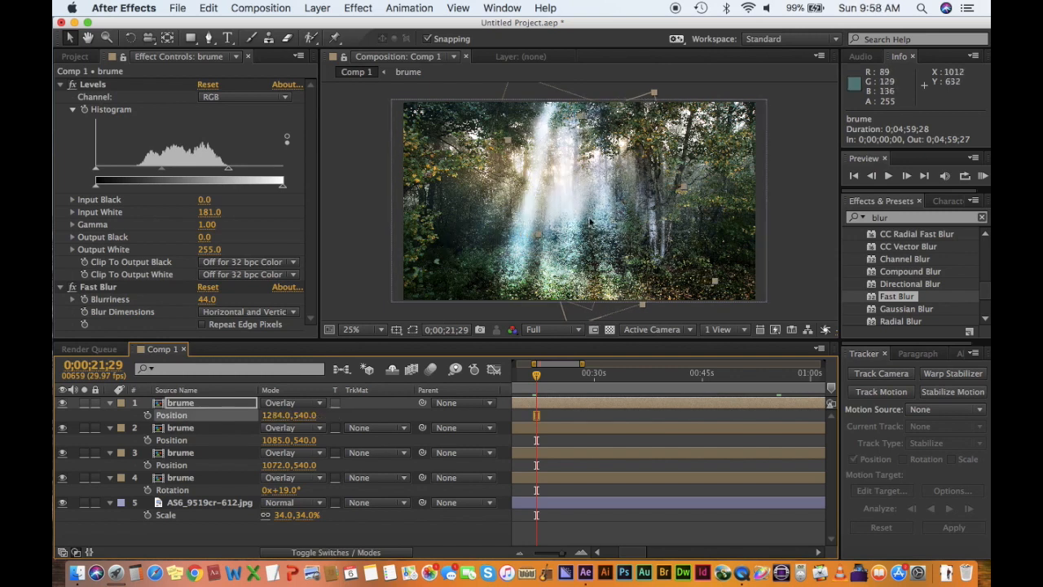
click(617, 226)
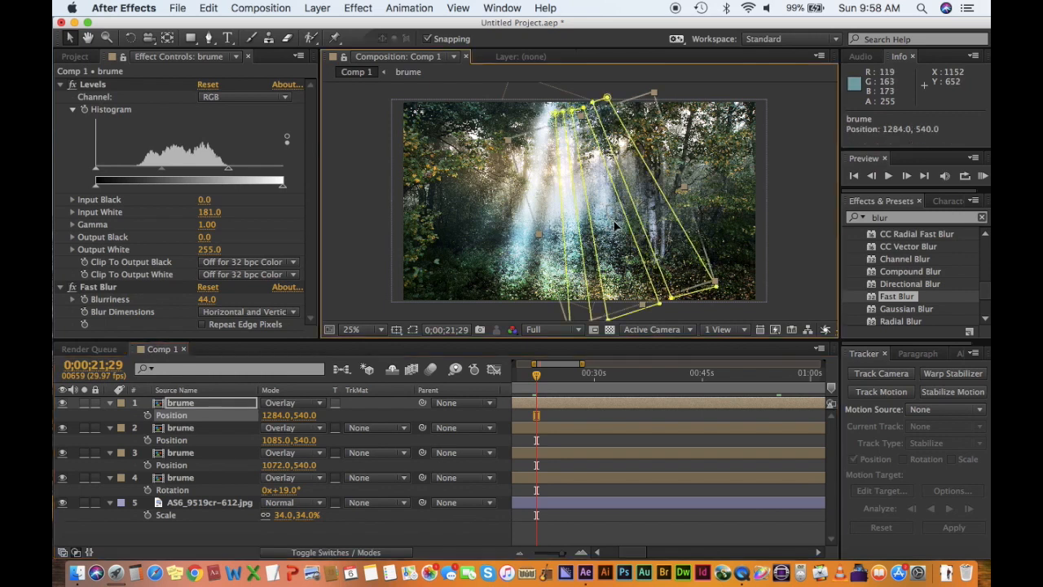
drag(617, 226, 607, 211)
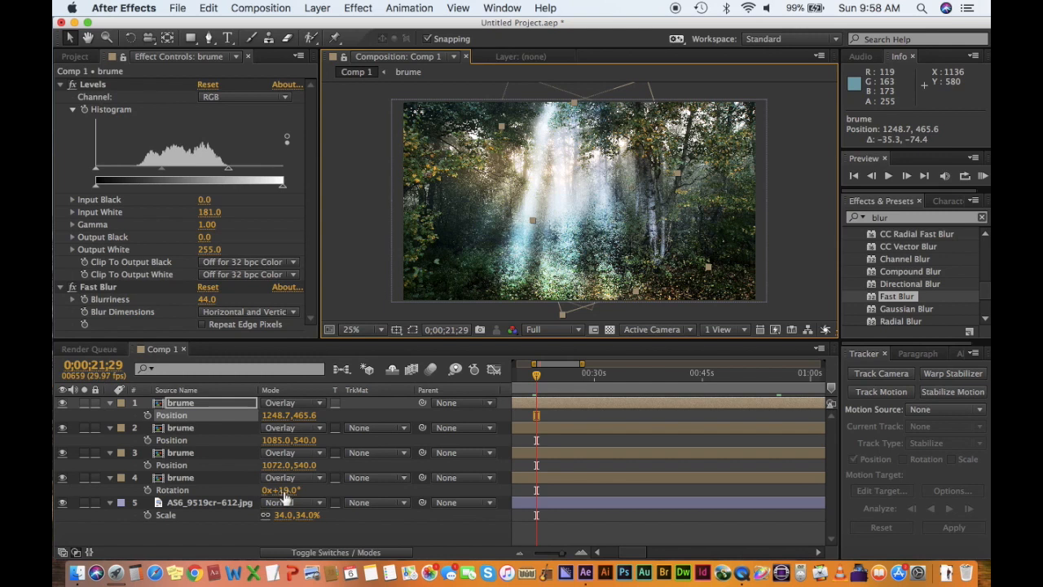
Step: Enlarge the rotated brume layer 4 in the composition view to a scale of about 107%, 149%
click(255, 484)
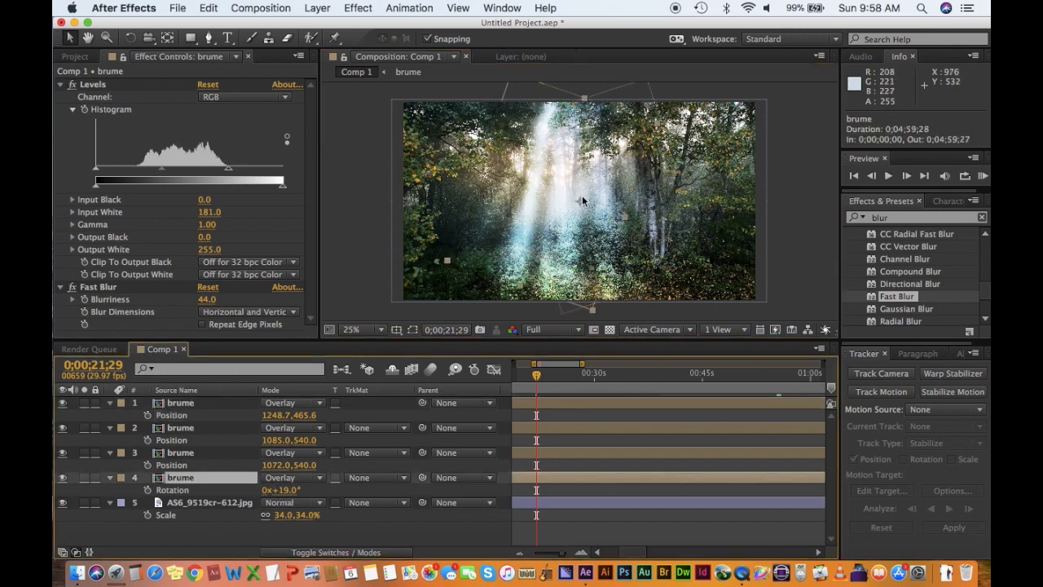
click(580, 198)
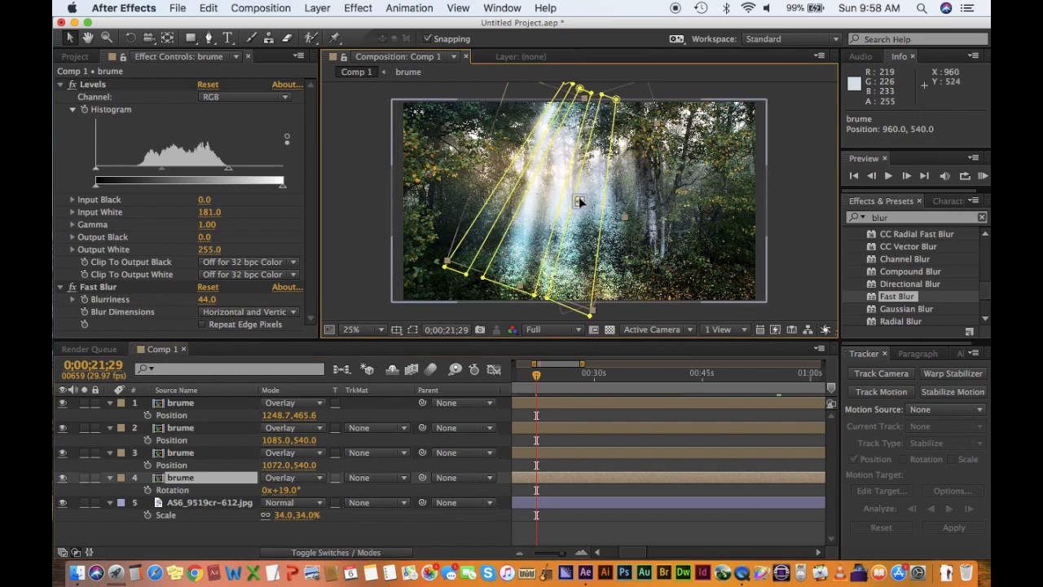
key(Return)
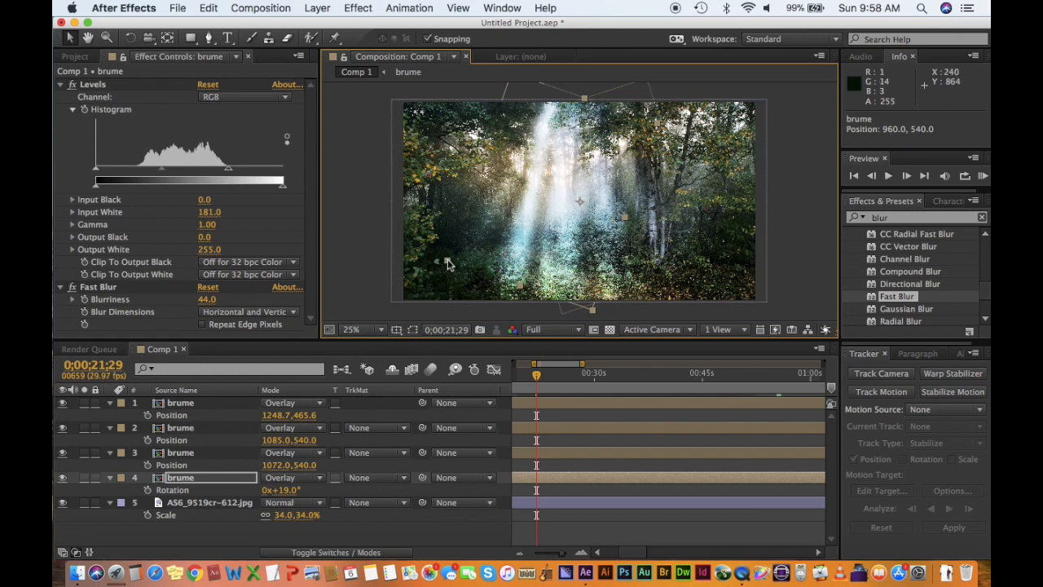
drag(446, 266, 424, 303)
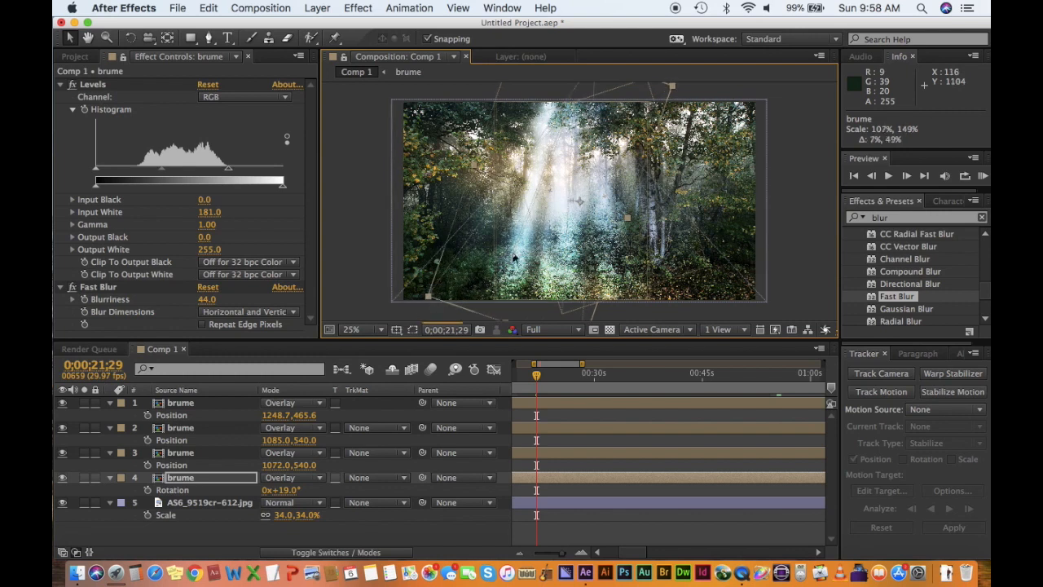
Step: Enlarge brume layer 1 in the composition view to a scale of about 103%, 139%, and start a preview
click(233, 404)
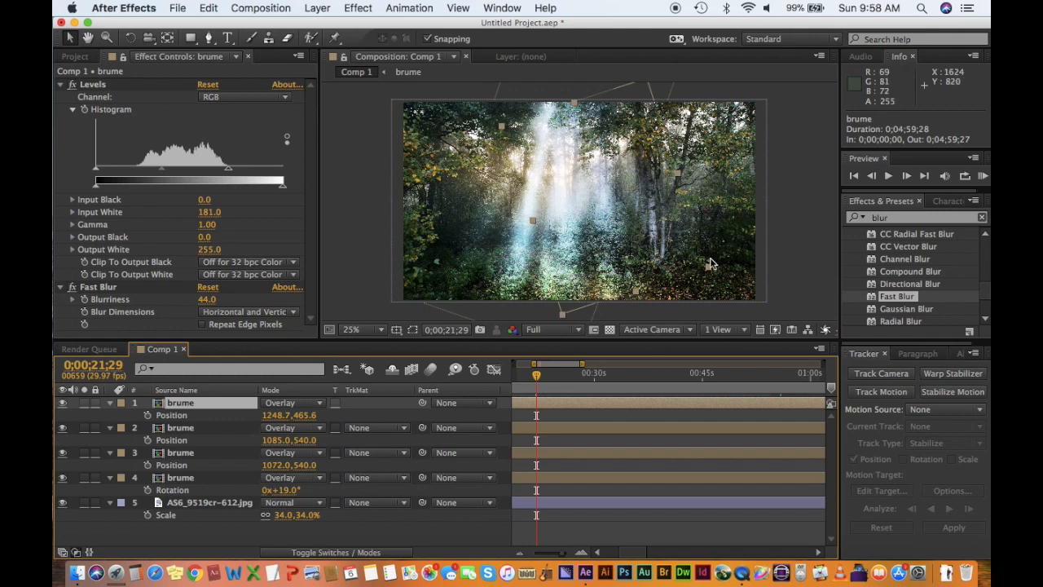
drag(709, 270, 727, 313)
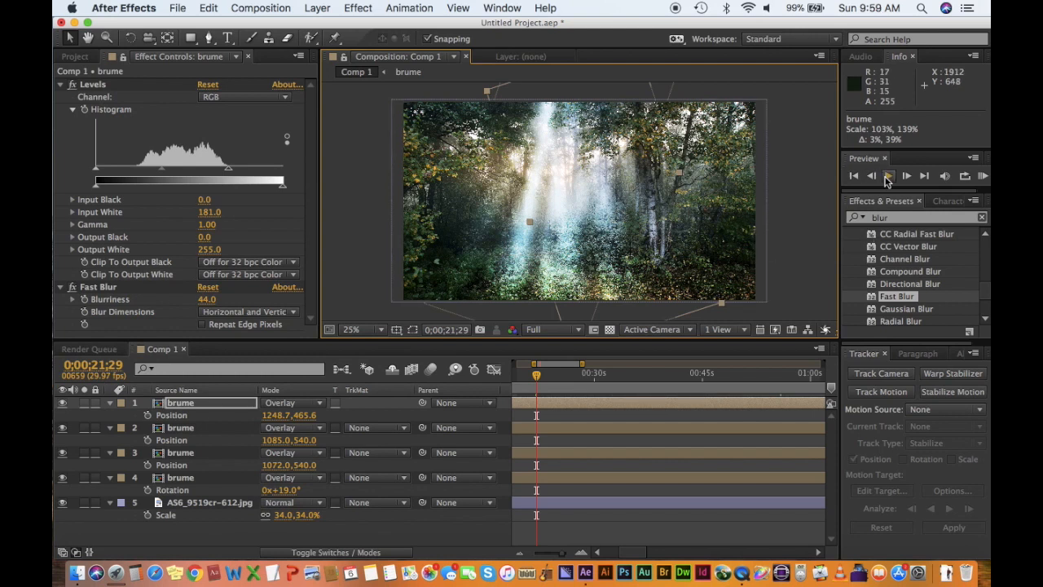
click(888, 176)
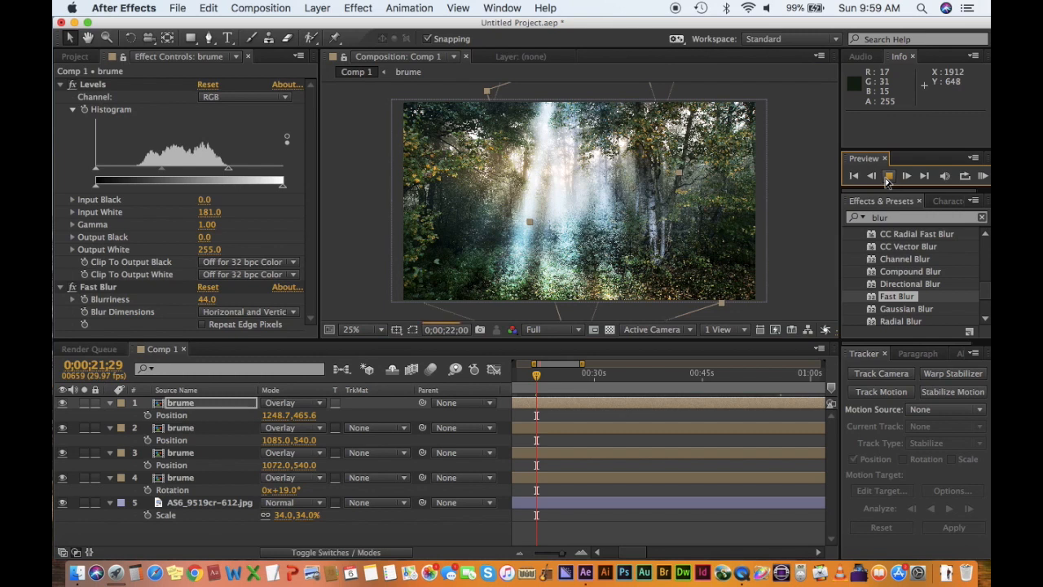